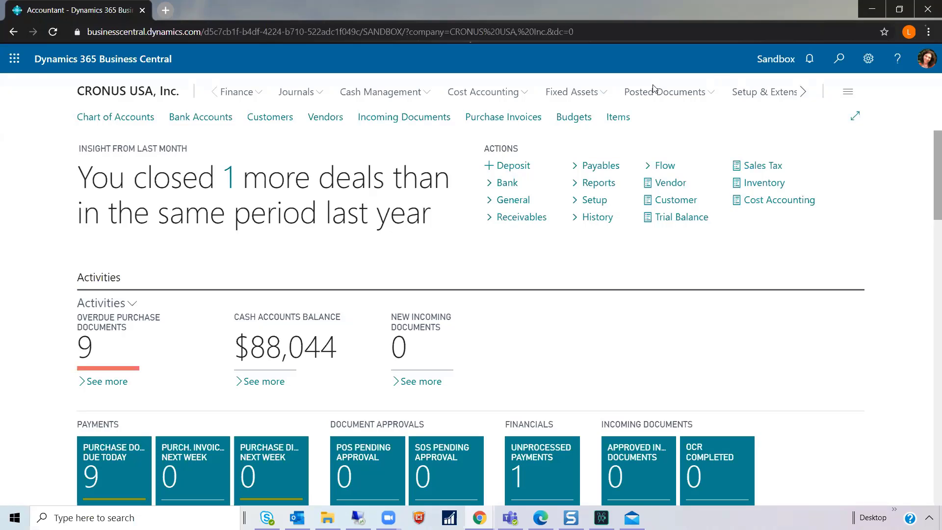
- Open the Chart of Accounts from the Role Center
left_click(126, 125)
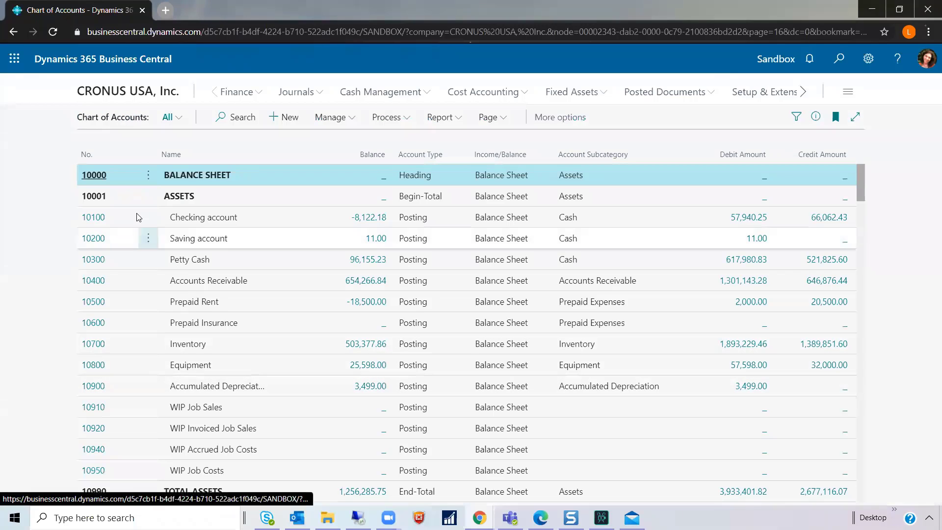
- Review account 10100's card, keeping the Assets category and Cash subcategory unchanged
left_click(98, 222)
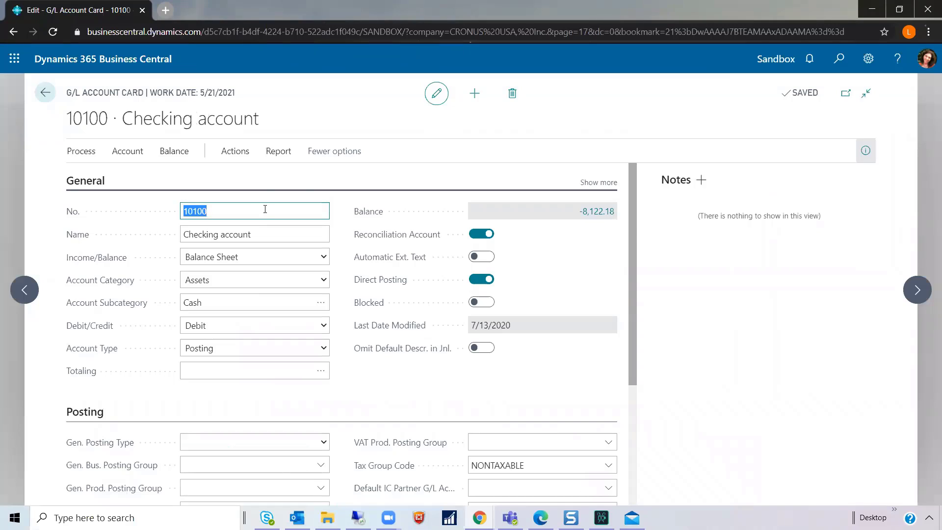
left_click(271, 256)
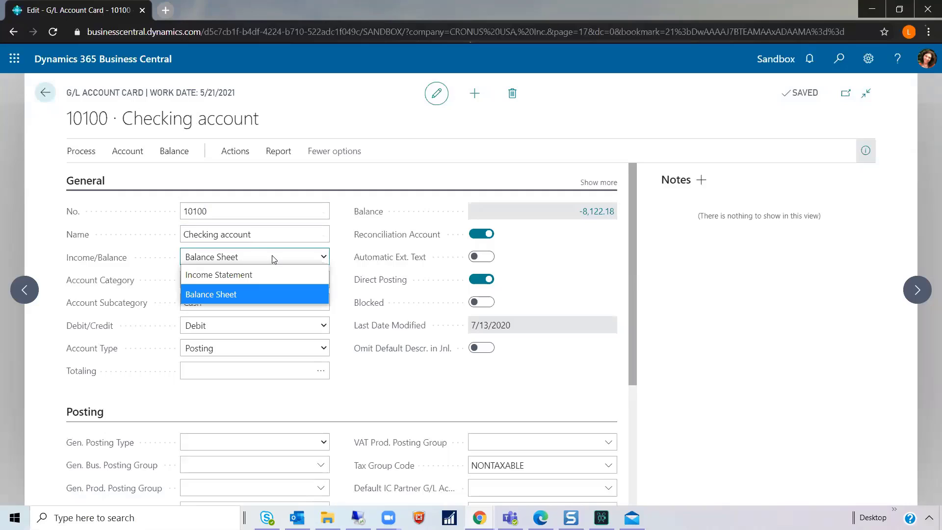
left_click(274, 259)
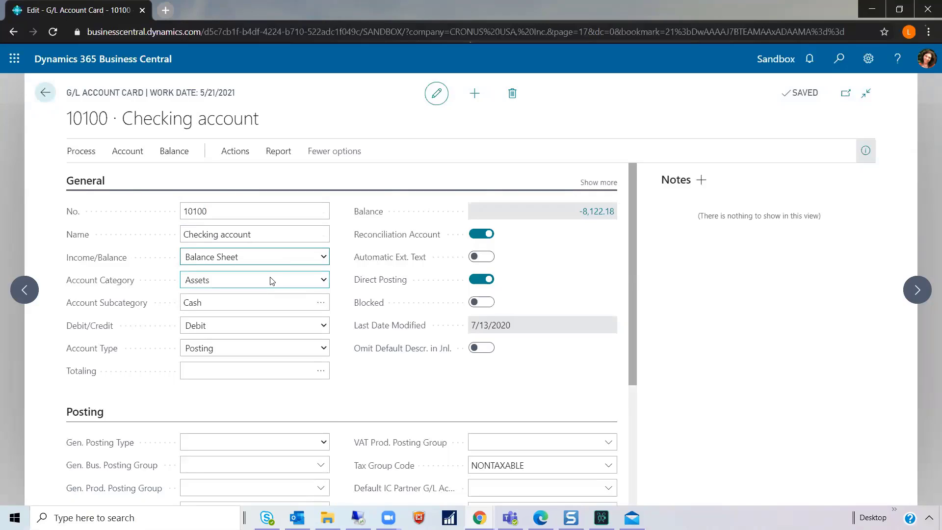
left_click(273, 281)
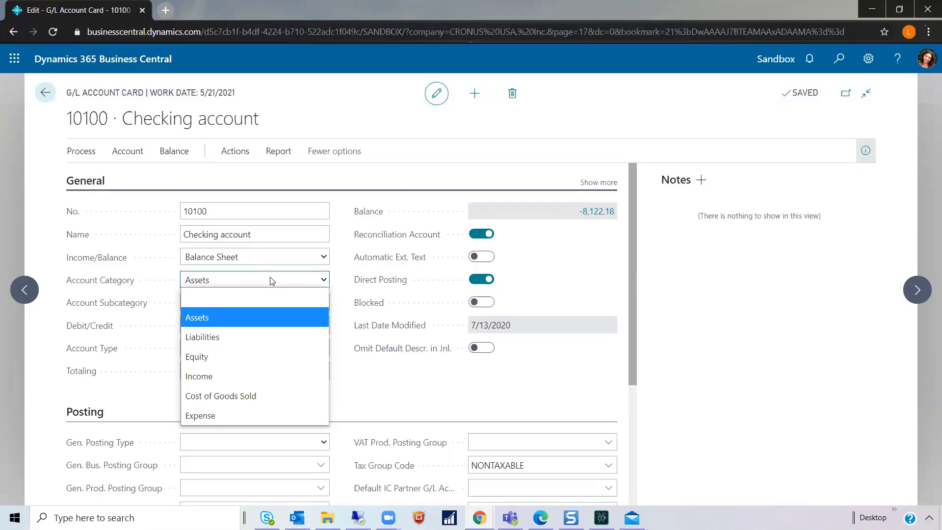
left_click(270, 281)
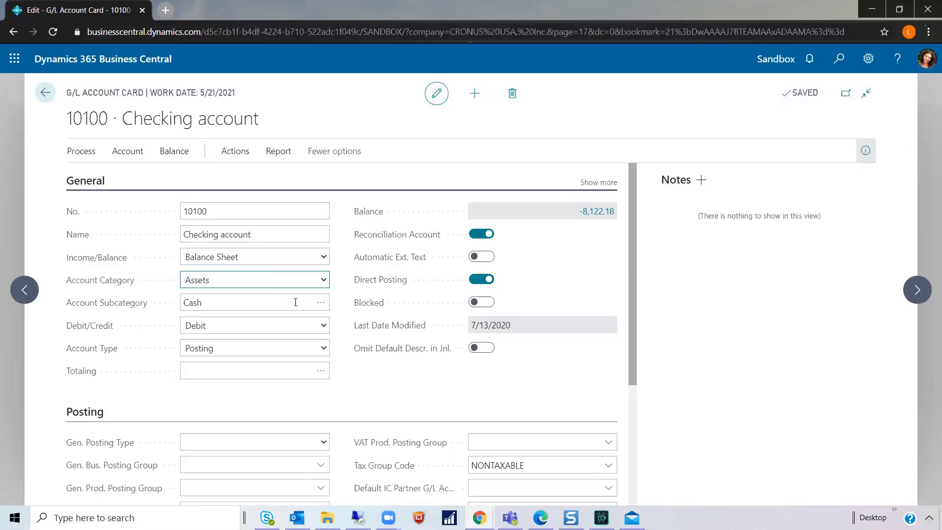
left_click(325, 308)
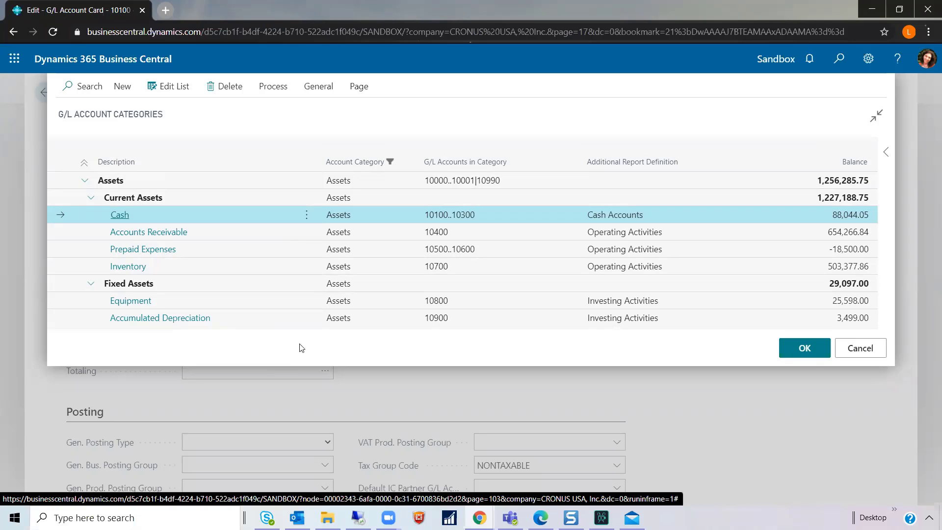
left_click(884, 352)
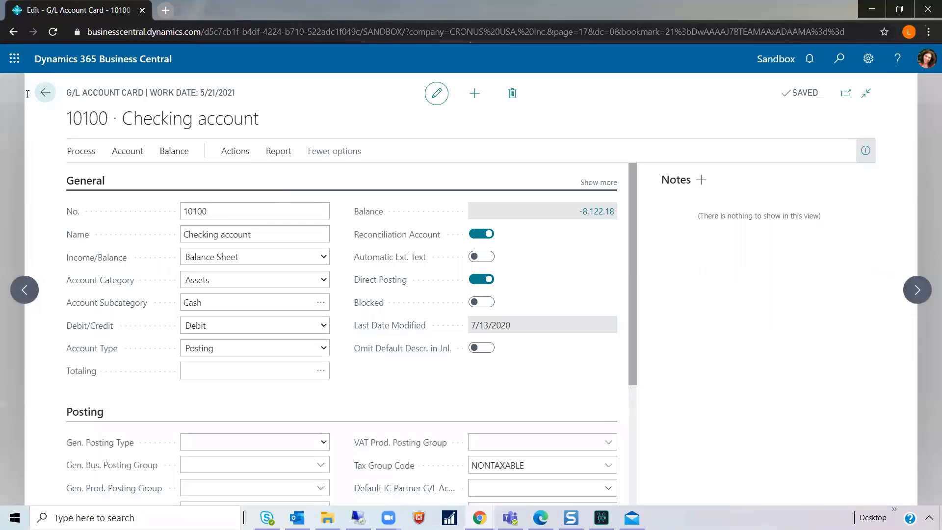
- Go to Finance > Account Schedules and select the M-BALANCE Balance Sheet schedule
left_click(45, 92)
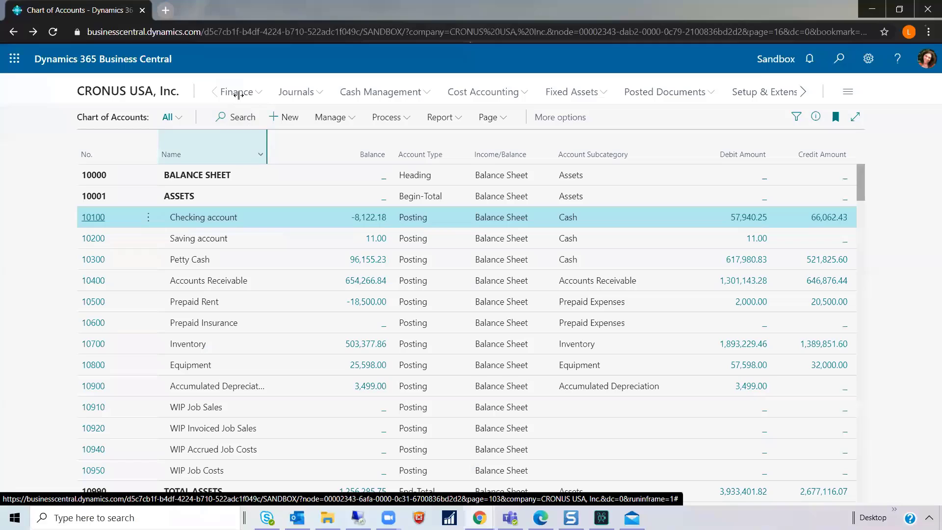
left_click(236, 92)
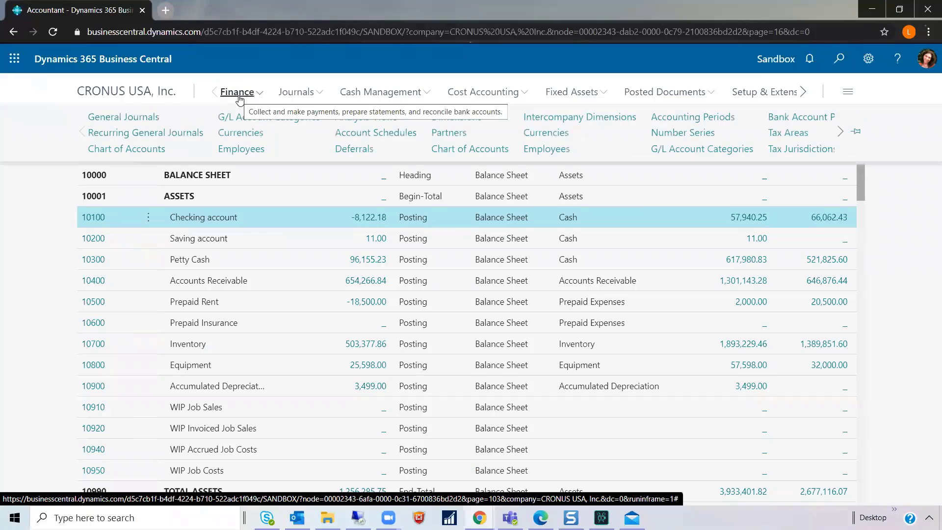
left_click(346, 133)
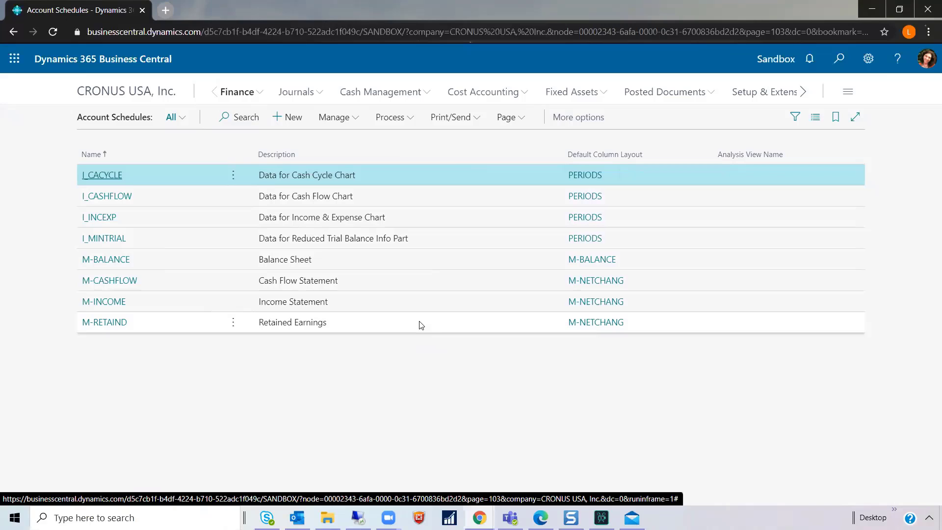
left_click(426, 266)
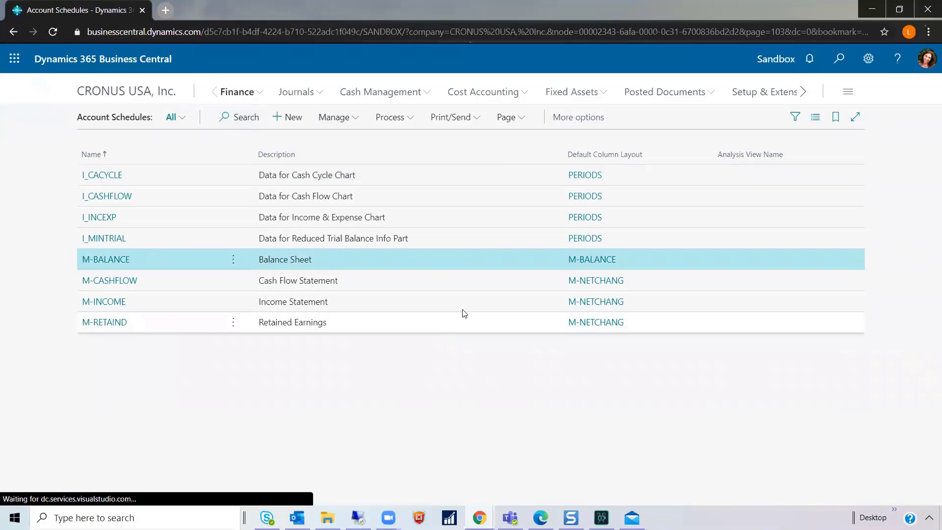
- Edit the original M-BALANCE account schedule without making a copy
left_click(408, 120)
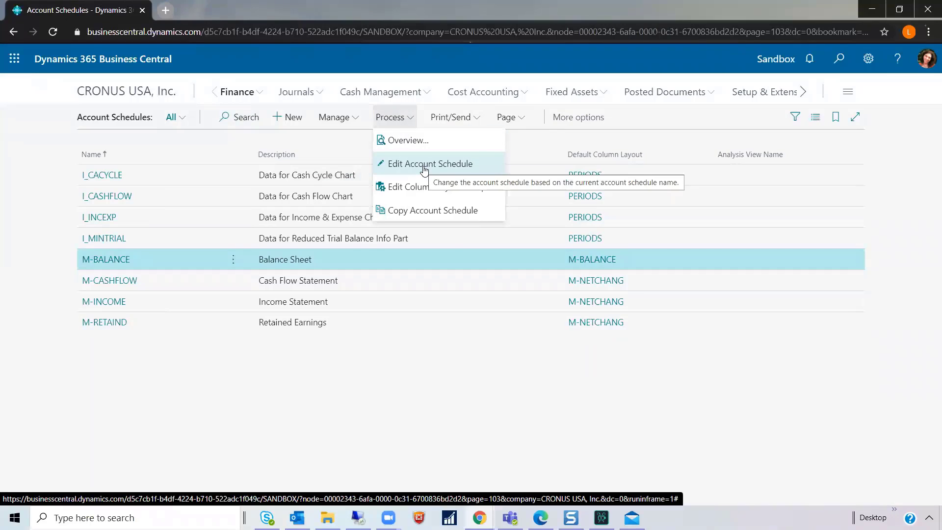
left_click(425, 164)
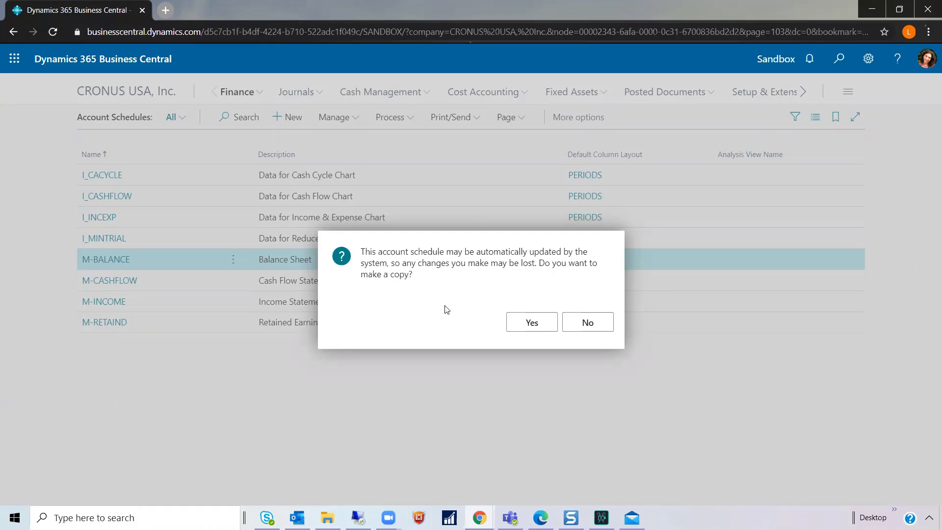
left_click(595, 321)
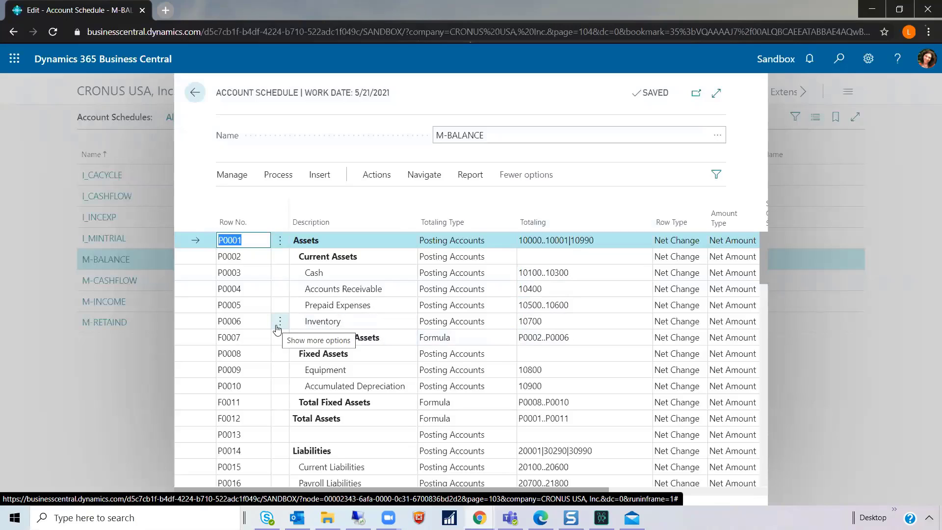
- Insert a new blank line above the Inventory row in the M-BALANCE schedule
mouse_move(410, 211)
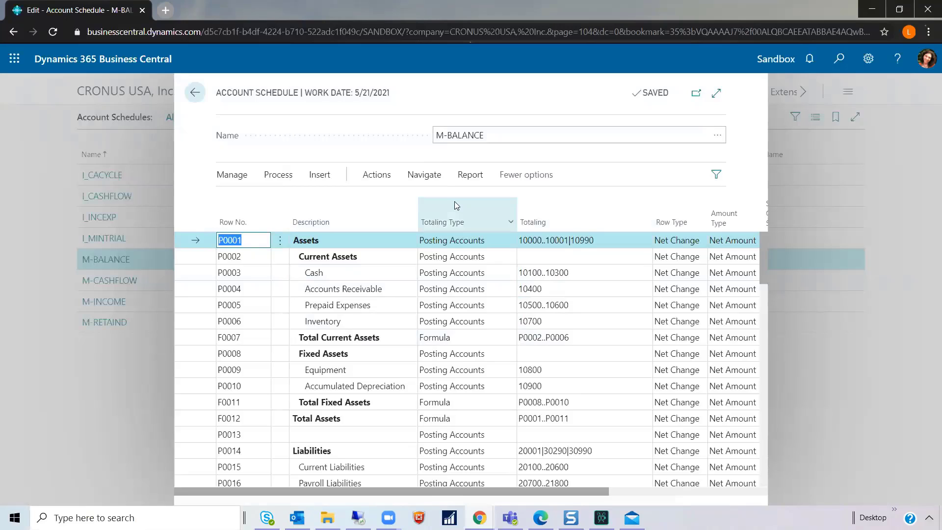
mouse_move(454, 205)
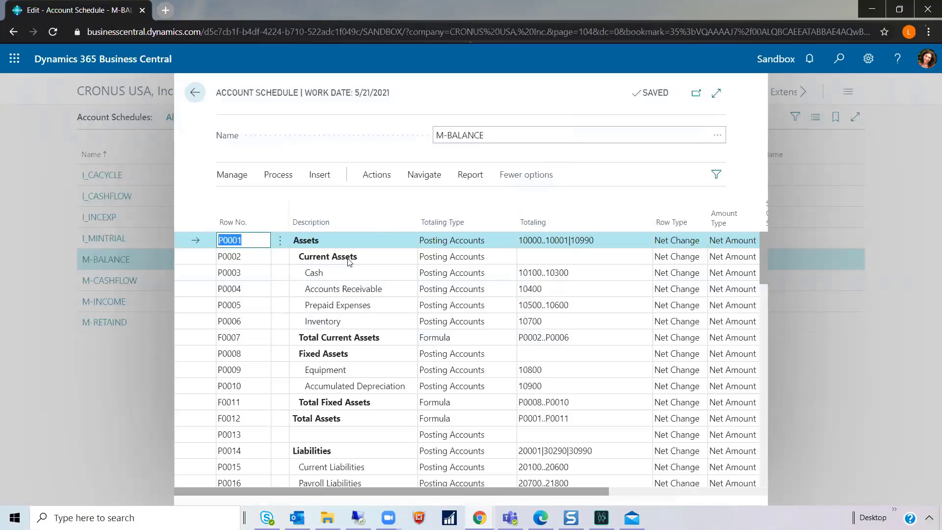
left_click(563, 325)
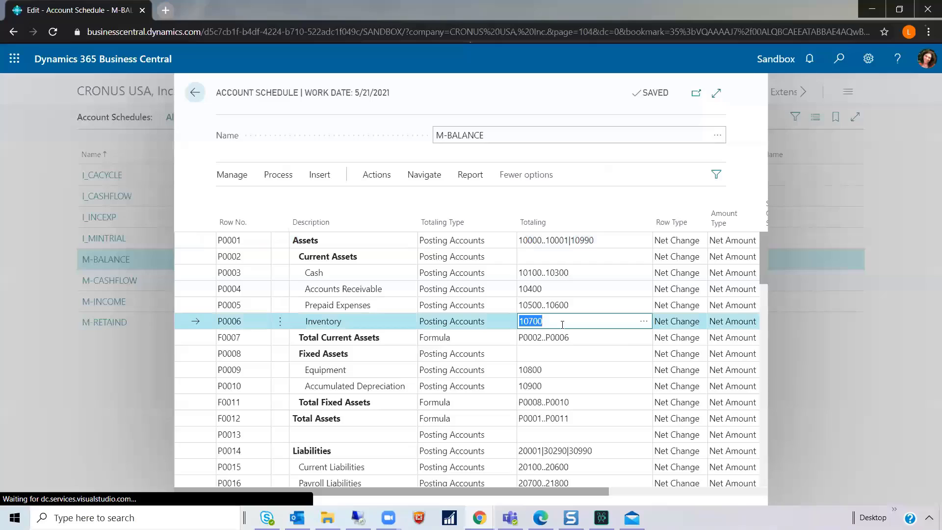
left_click(565, 321)
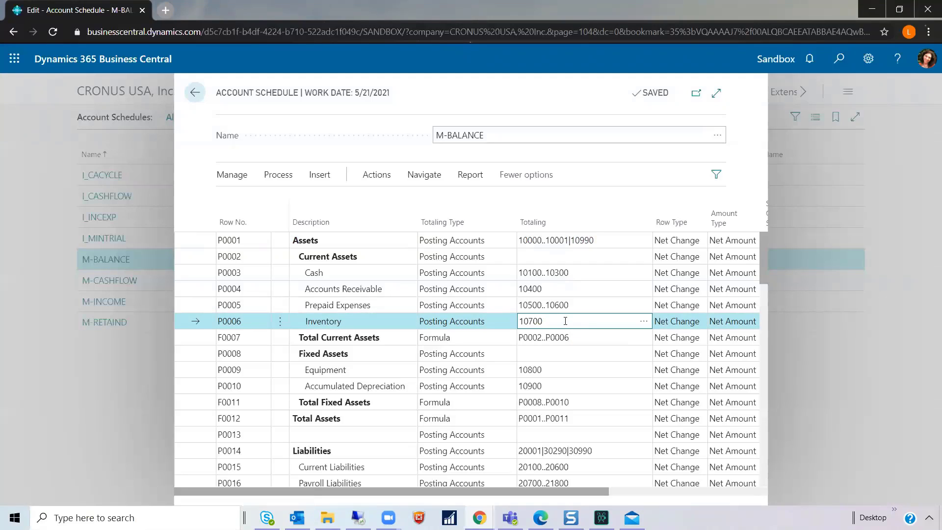
left_click(280, 322)
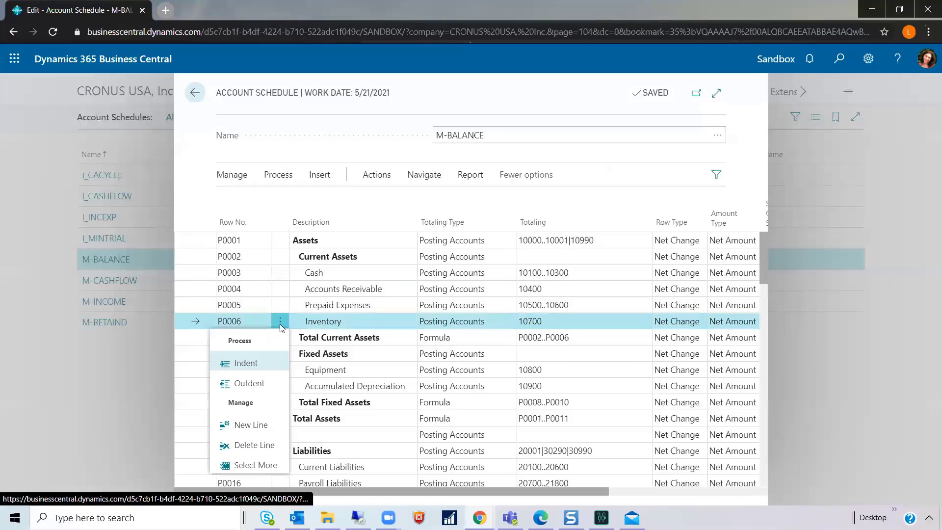
left_click(260, 425)
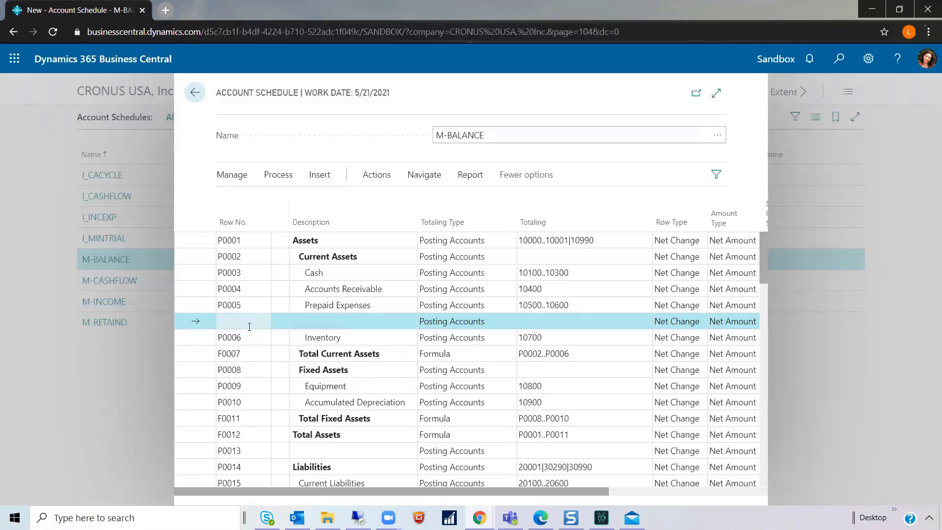
left_click(570, 322)
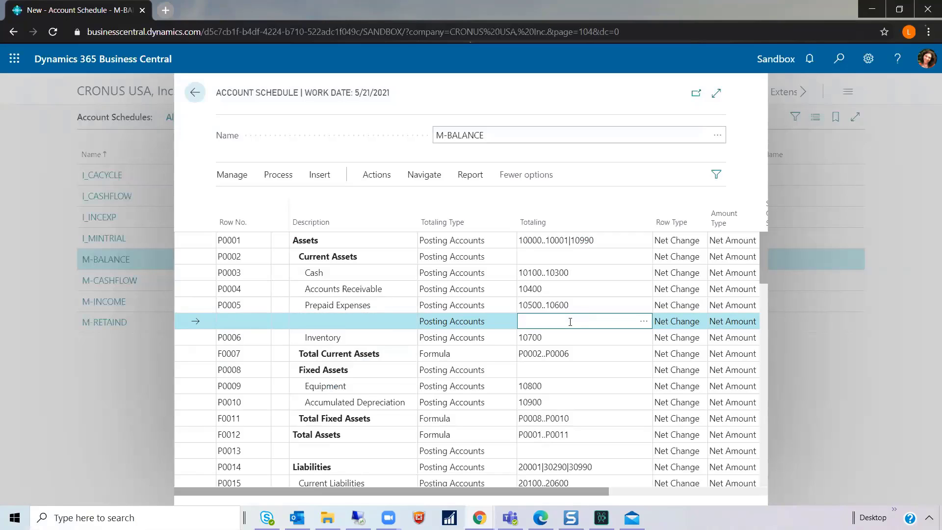
- Leave the schedule editor and open G/L Account Categories through a 'categories' search
left_click(192, 94)
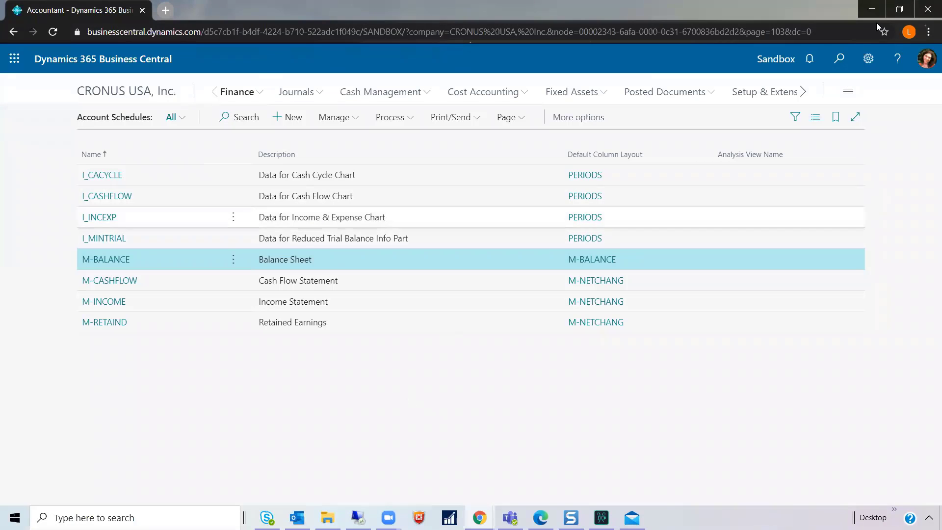
key("alt+q")
type("cate")
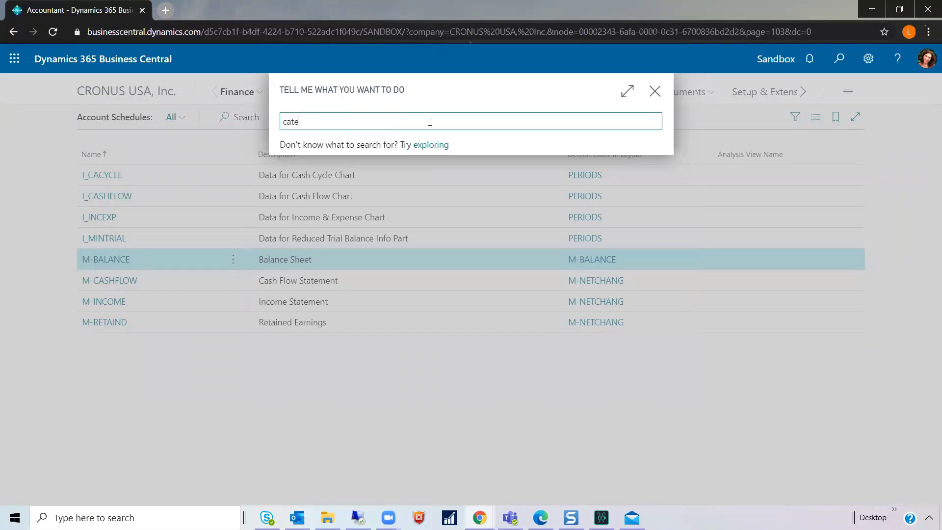
type("gories")
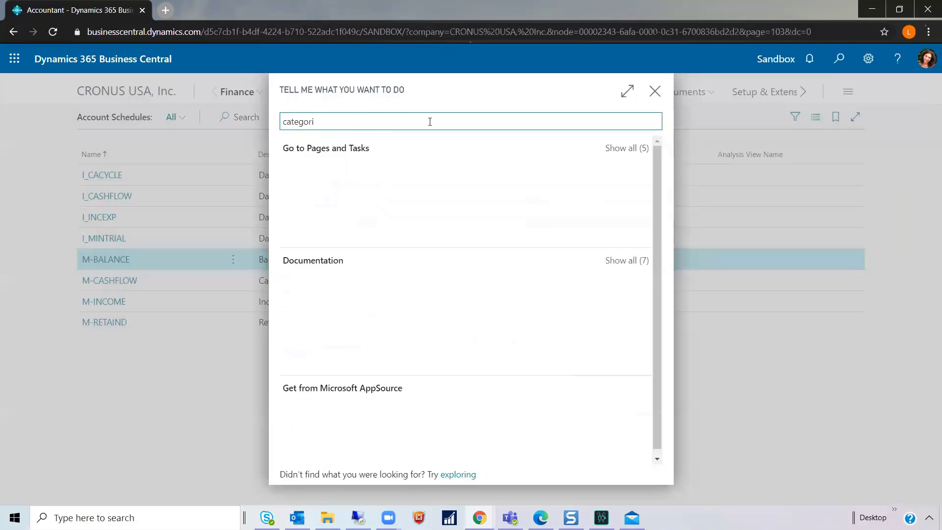
left_click(614, 148)
left_click(402, 260)
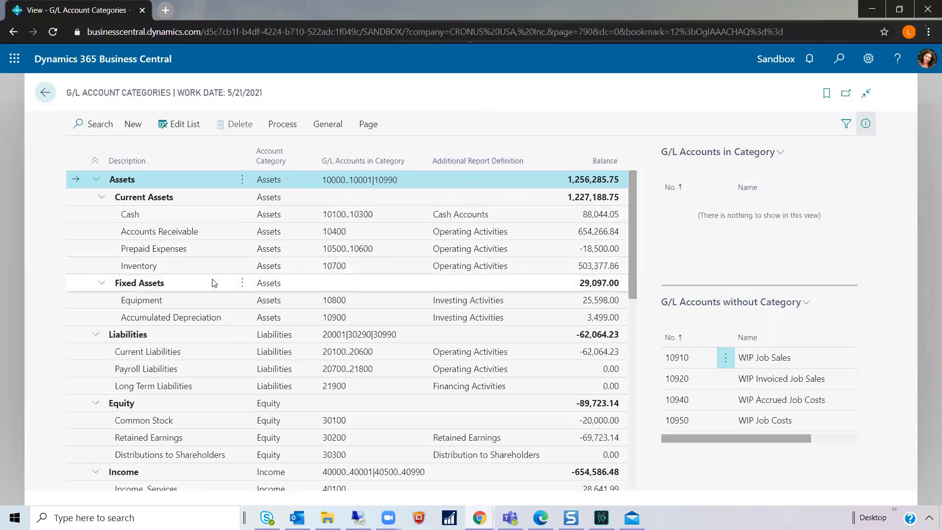
scroll(227, 328, "down", 8)
scroll(229, 326, "down", 2)
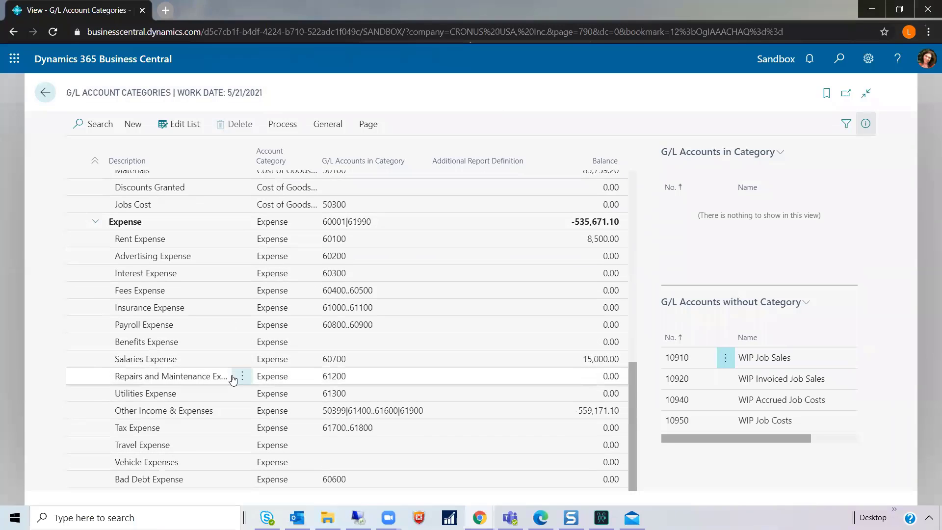
scroll(238, 375, "up", 10)
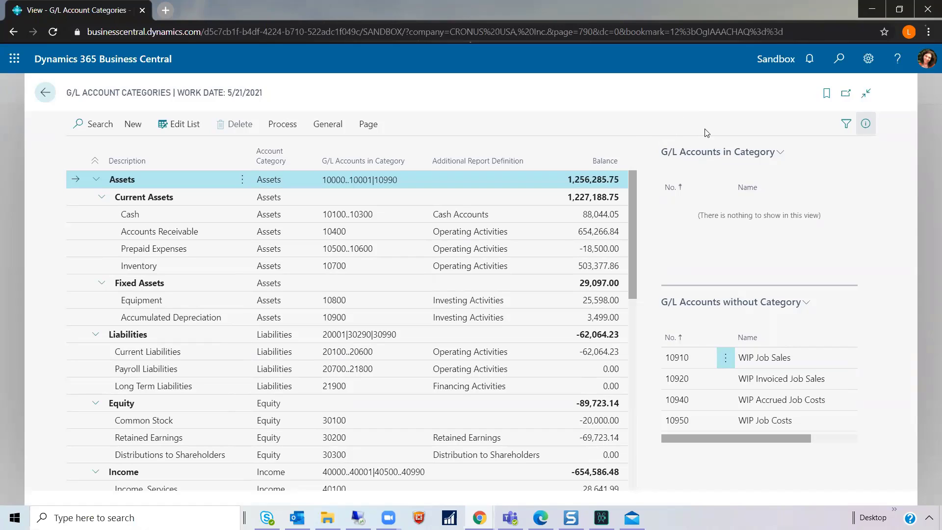
left_click(296, 214)
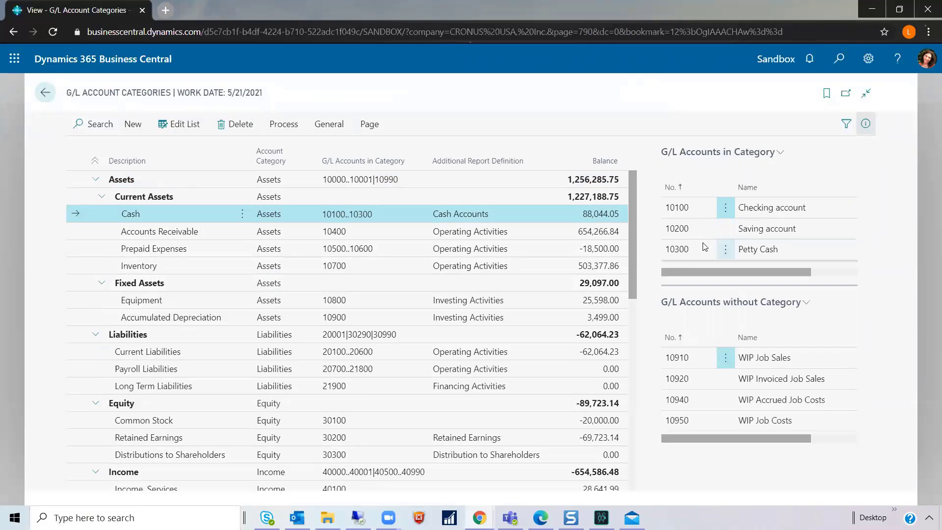
left_click(388, 235)
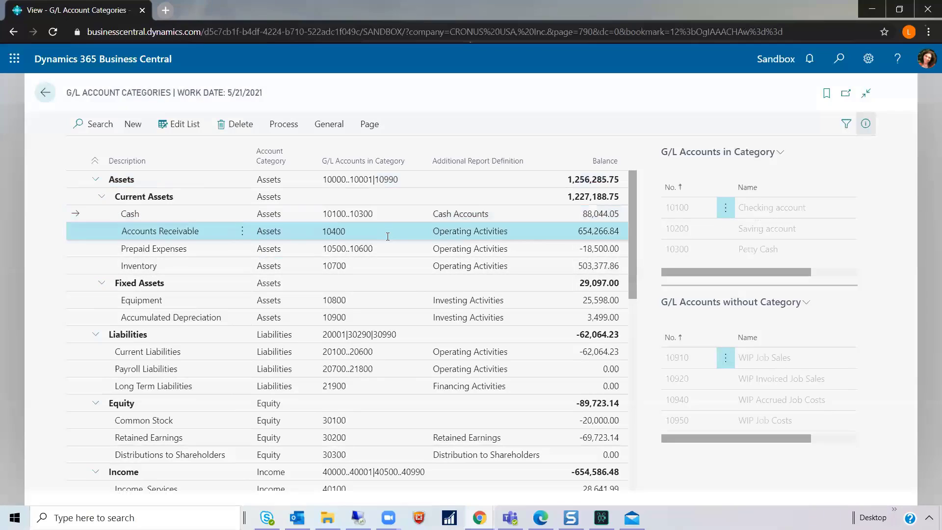
left_click(387, 251)
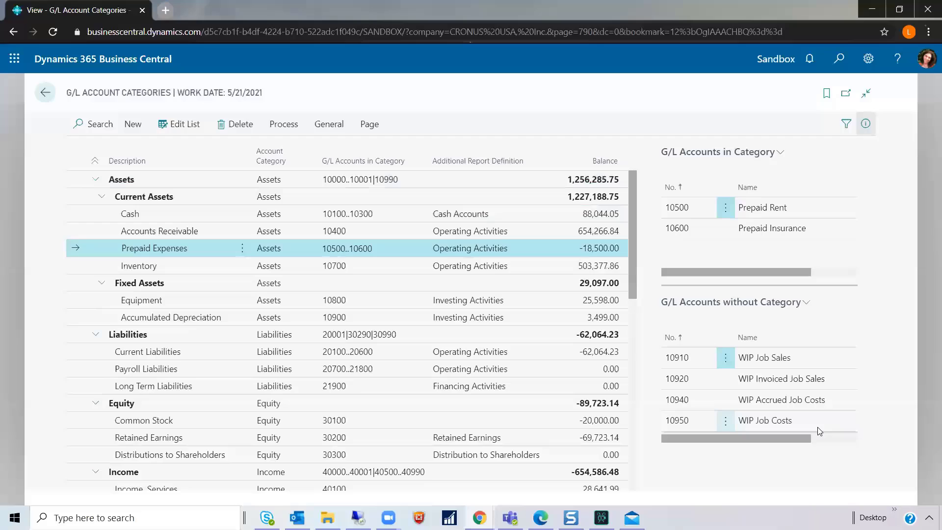
left_click(242, 265)
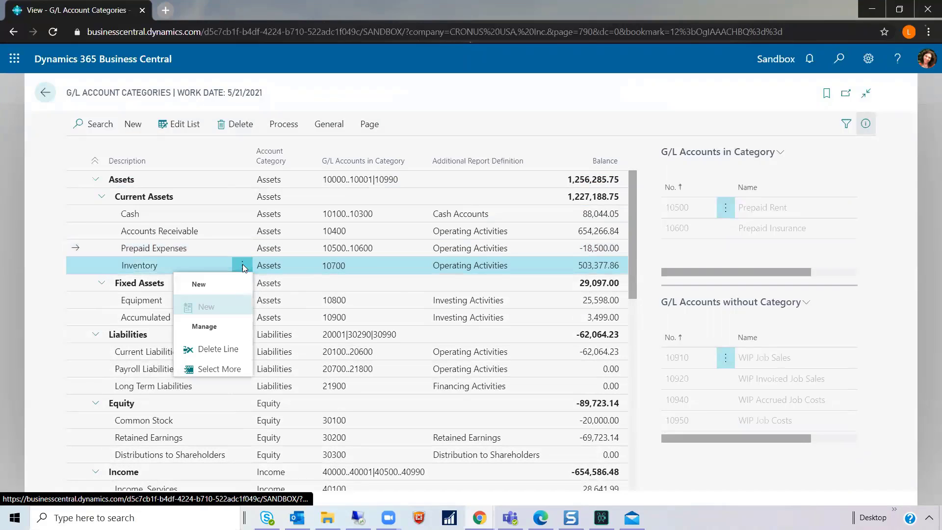
- Add a new category line named WIP below Inventory under Current Assets
left_click(188, 123)
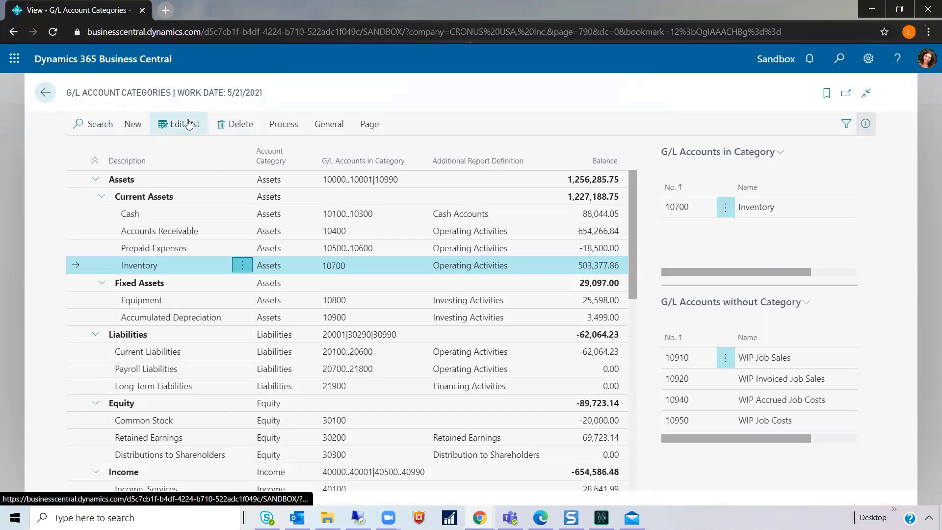
left_click(189, 123)
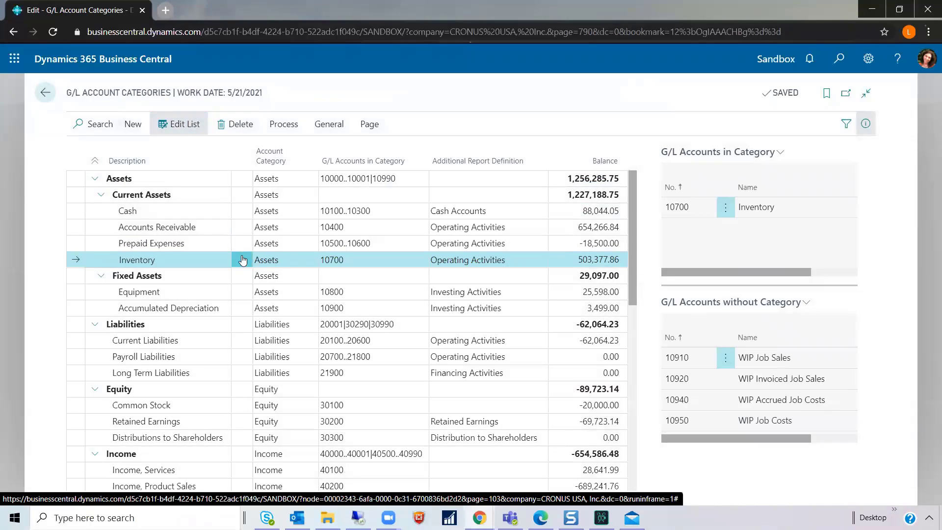
left_click(242, 259)
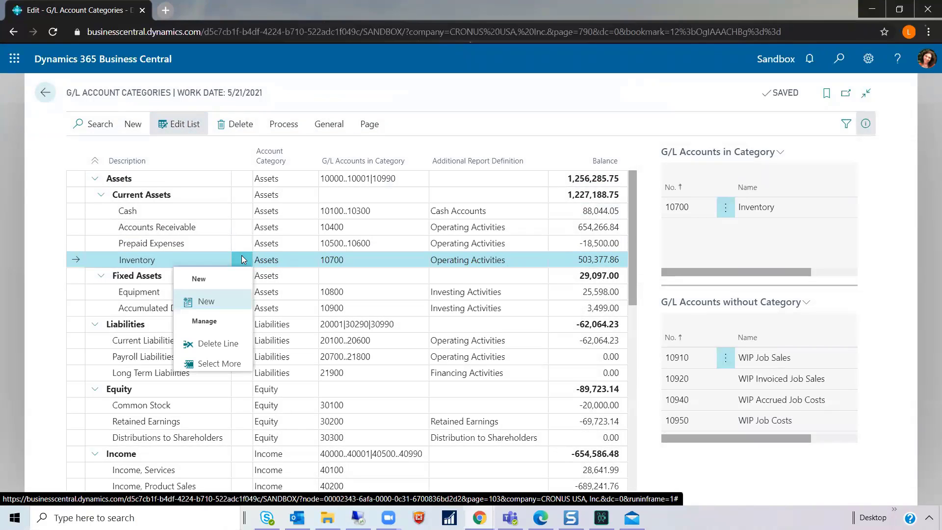
left_click(233, 304)
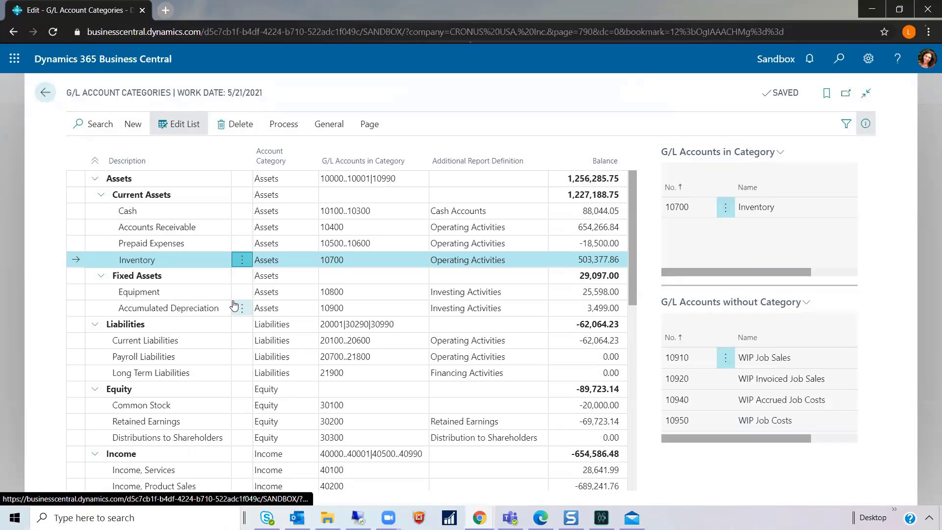
left_click(197, 263)
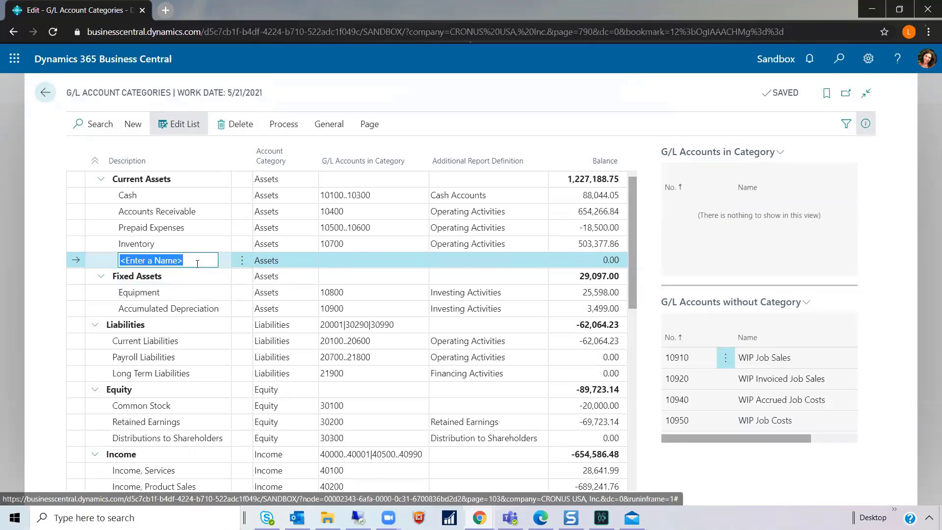
type("WIP")
- Assign accounts 10910..10920 to the WIP category and return to Account Schedules
key("Tab")
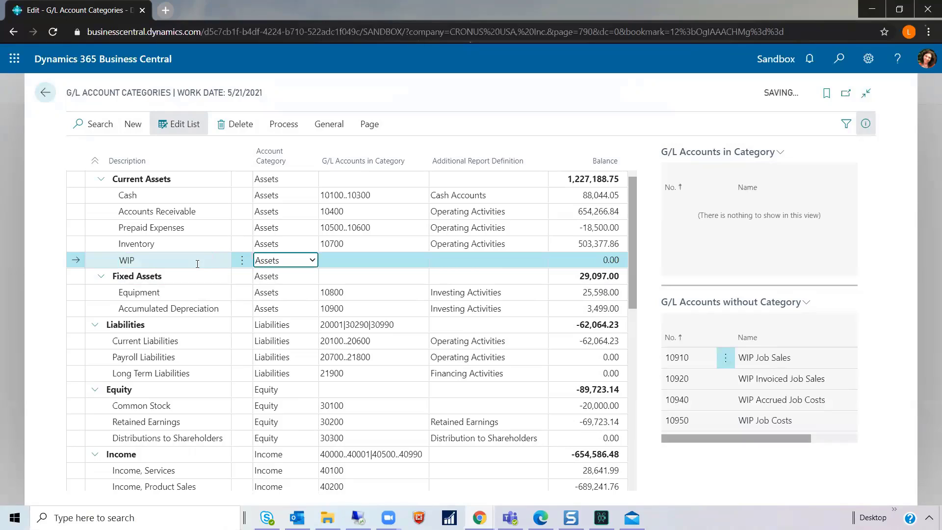
left_click(354, 252)
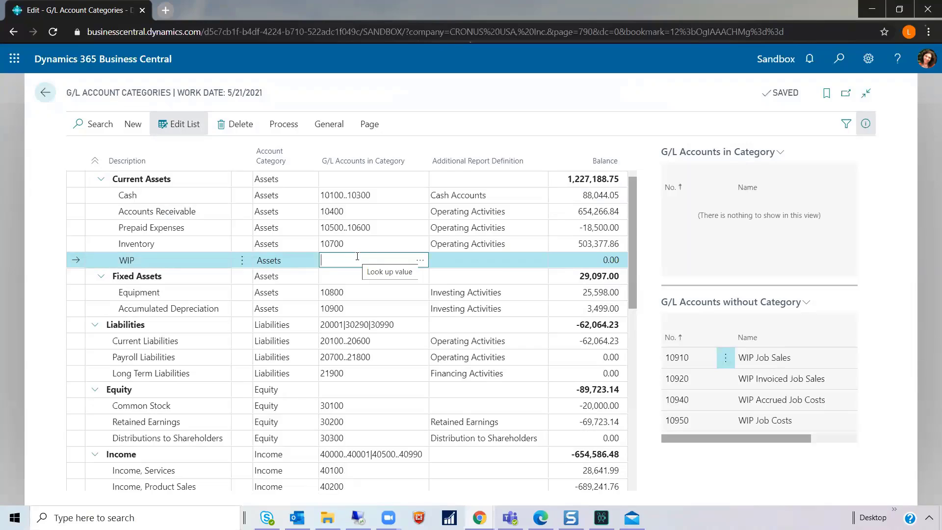
type("1091")
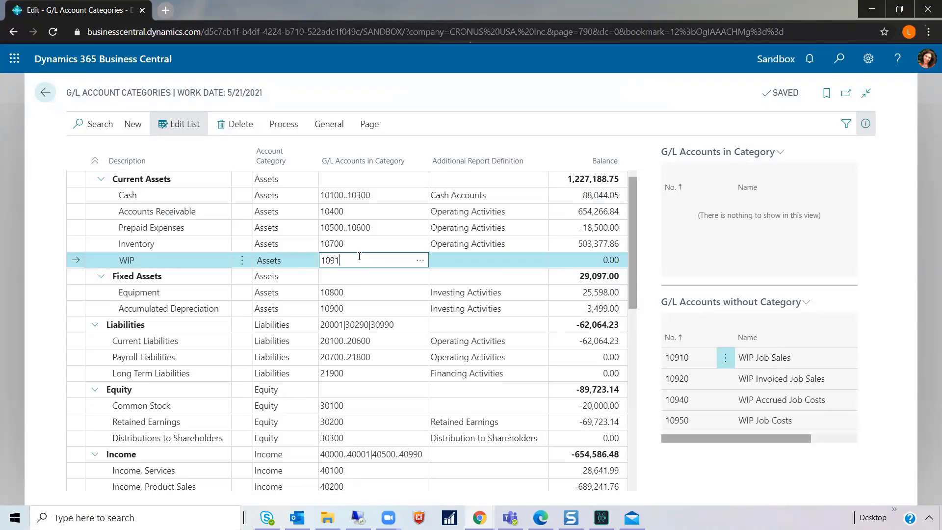
type("0..10920")
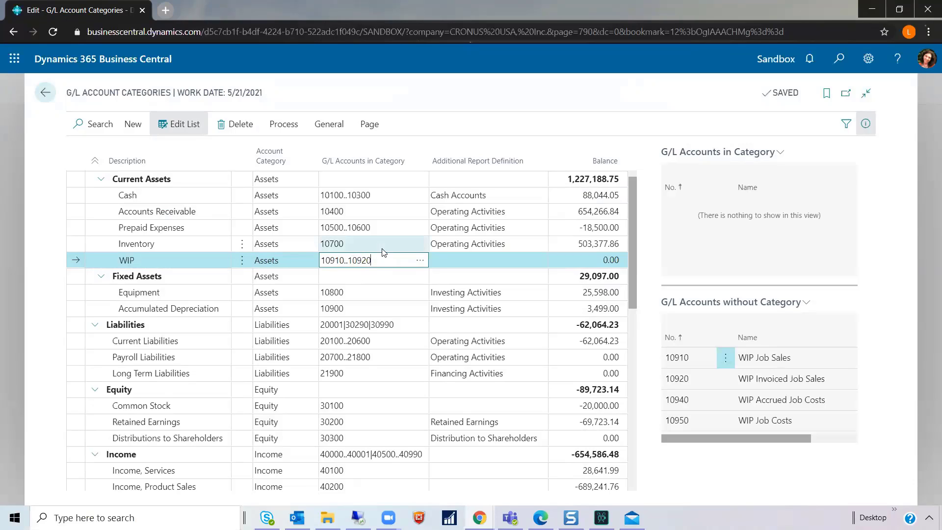
key("Tab")
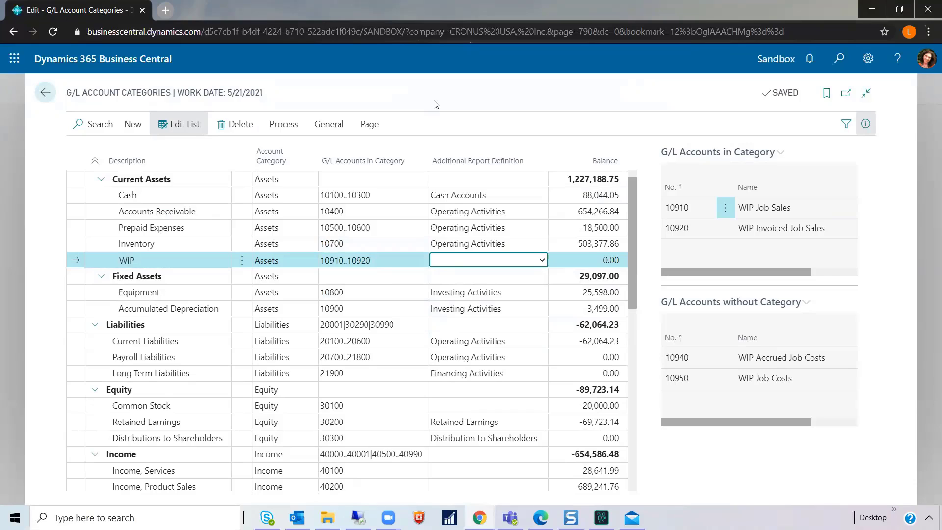
key("Return")
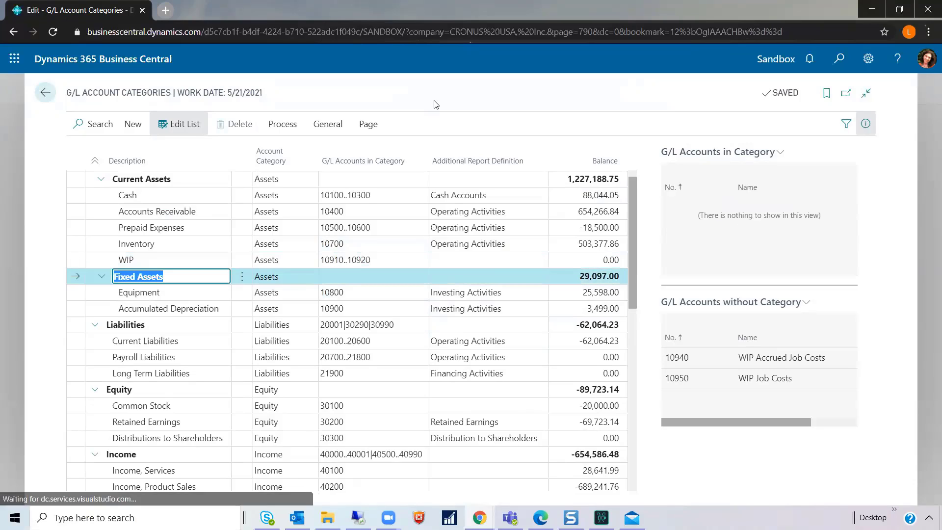
key("alt+Left")
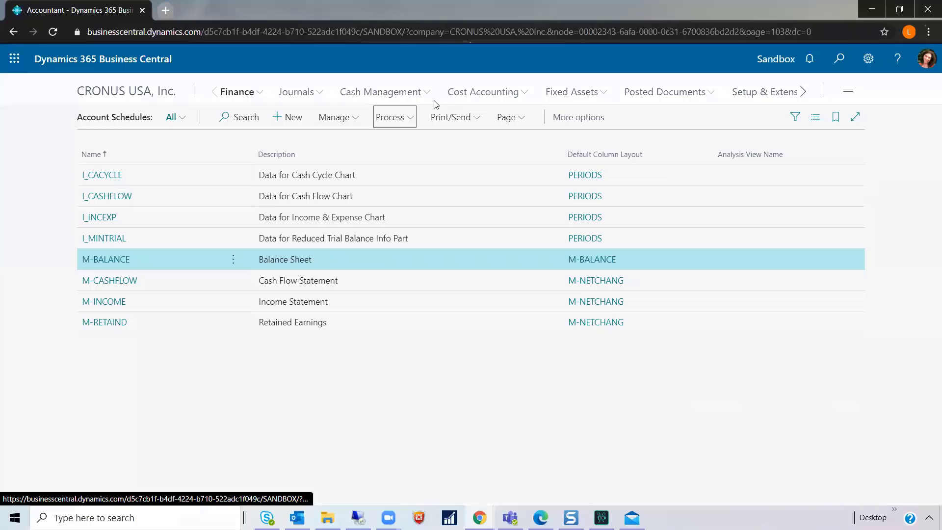
- Set account 10940's Account Subcategory to WIP from the Chart of Accounts
left_click(144, 97)
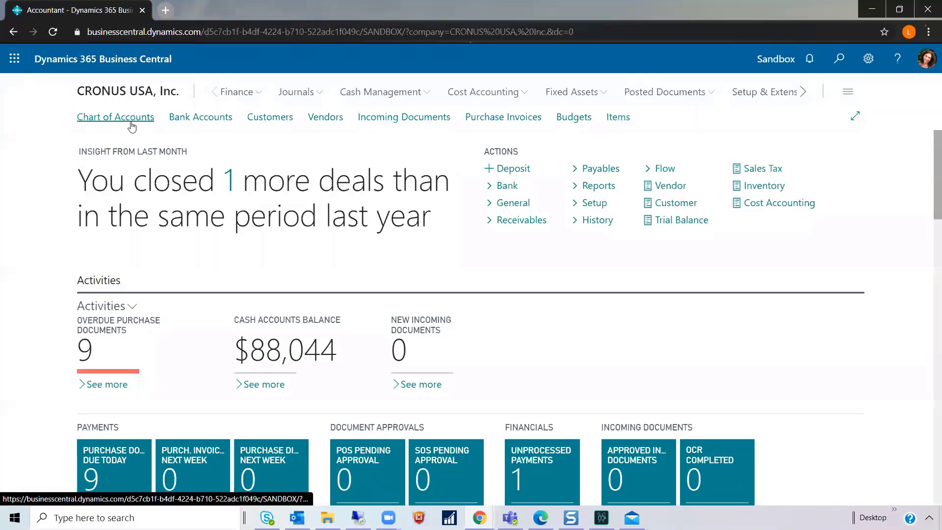
left_click(131, 122)
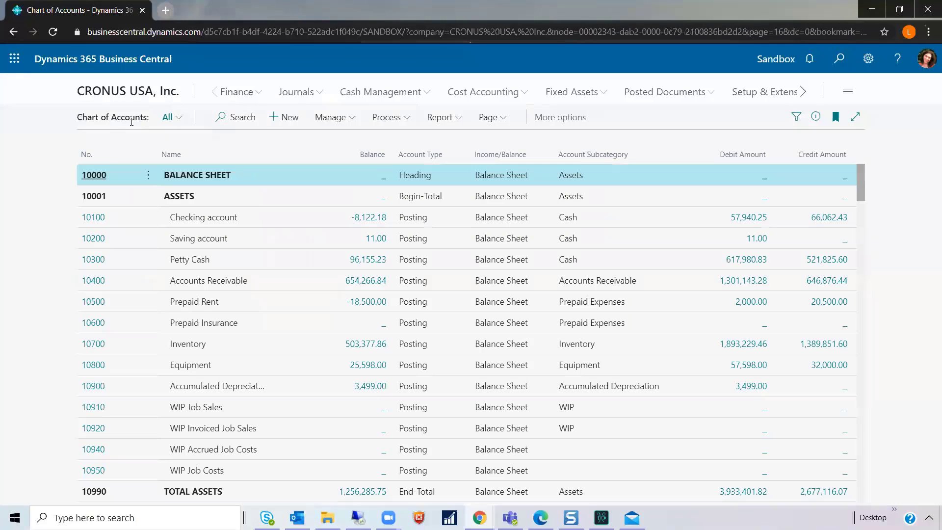
scroll(506, 359, "down", 2)
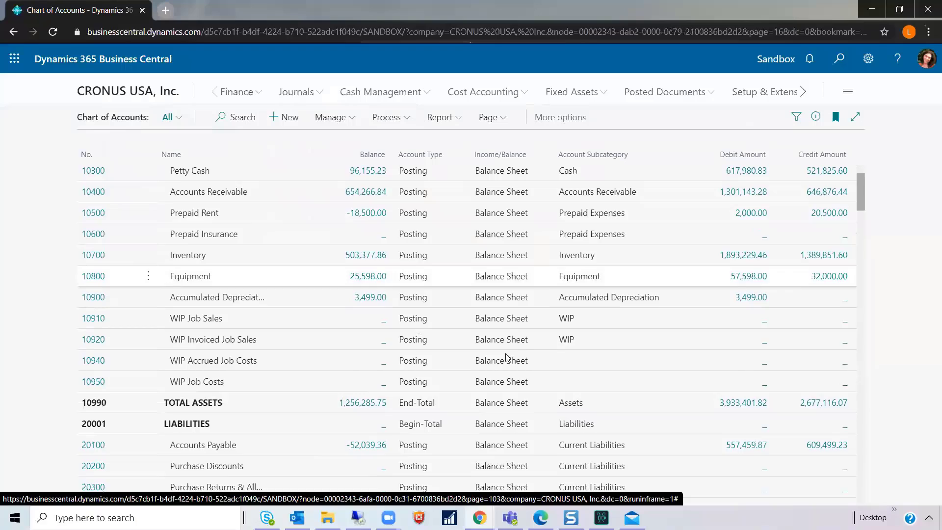
scroll(507, 357, "down", 1)
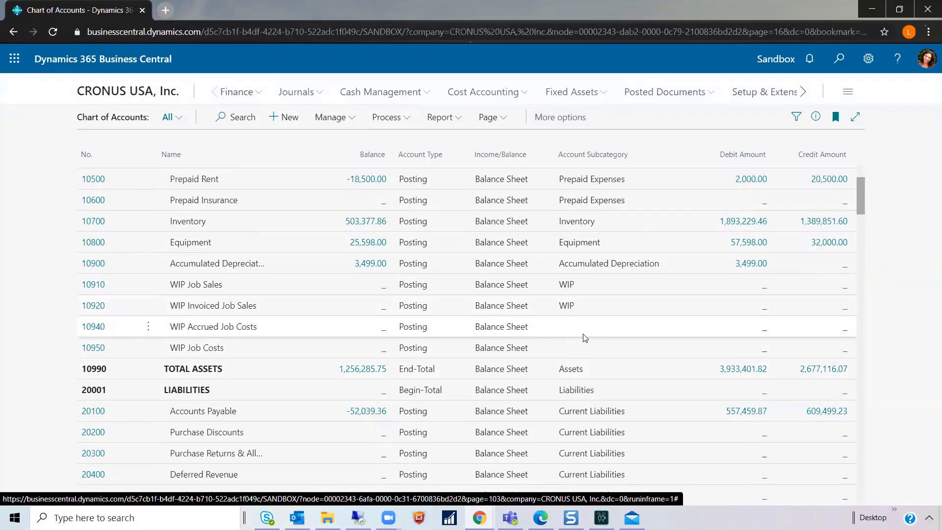
left_click(98, 332)
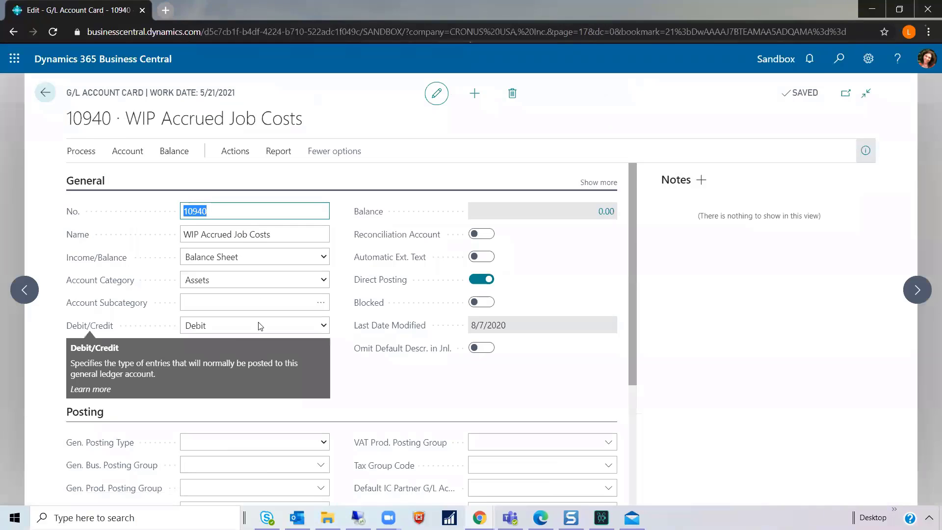
left_click(322, 303)
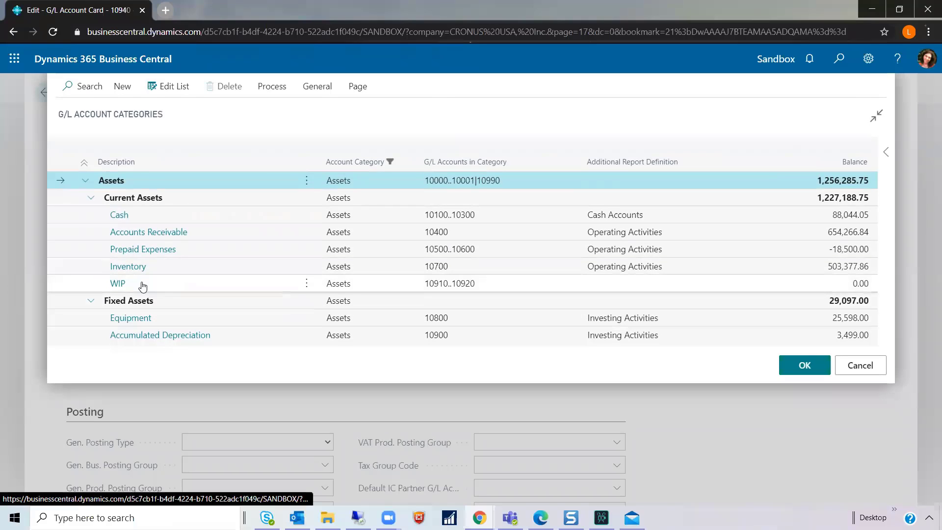
left_click(141, 283)
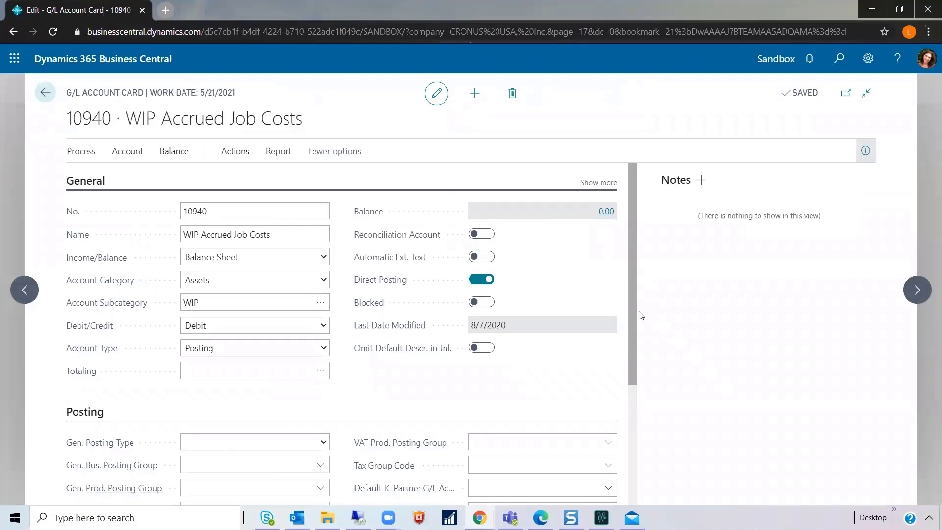
- Set account 10950's Account Subcategory to WIP as well and close the card
left_click(907, 295)
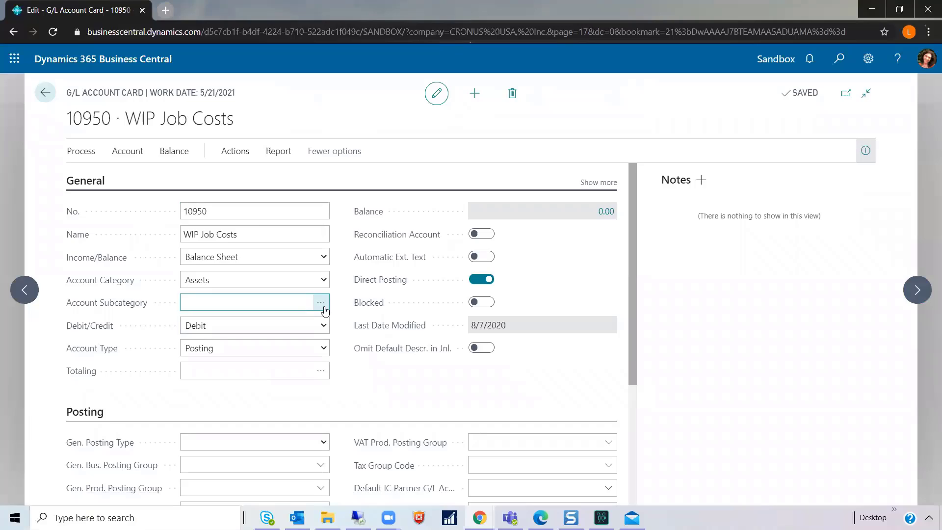
left_click(321, 302)
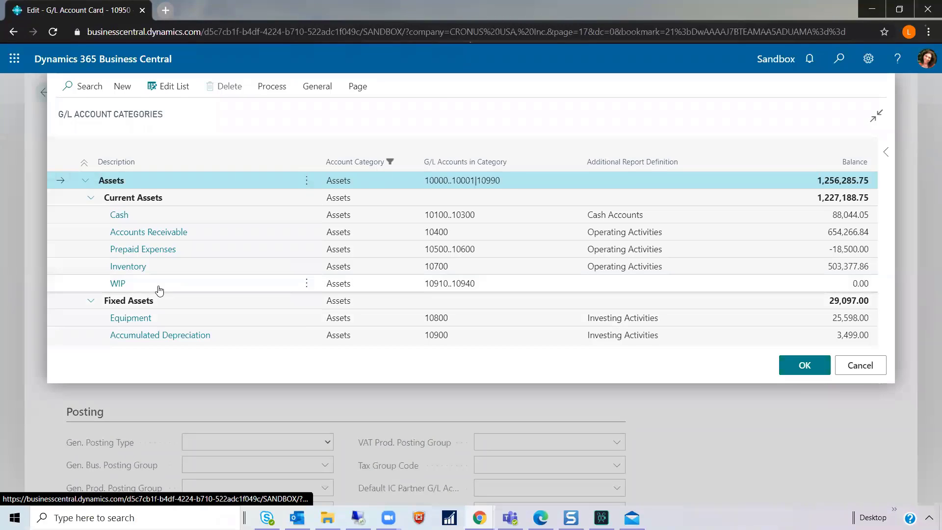
double_click(159, 290)
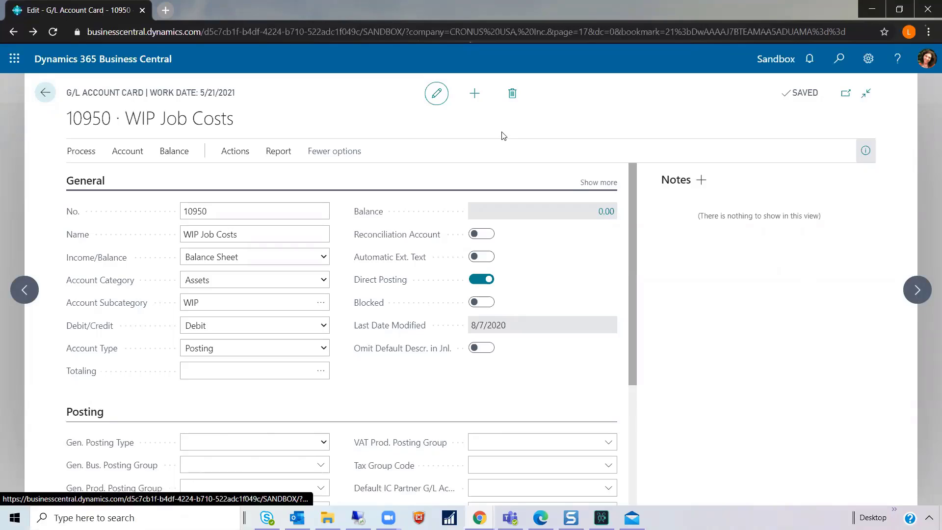
key("Escape")
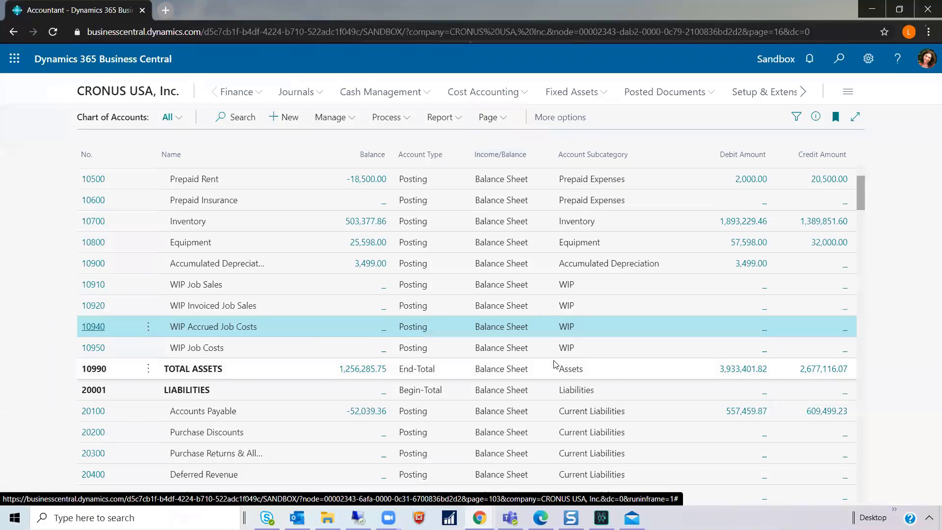
- Reopen G/L Account Categories via a 'categories' search to see WIP covering 10910..10950
left_click(832, 63)
type("cat")
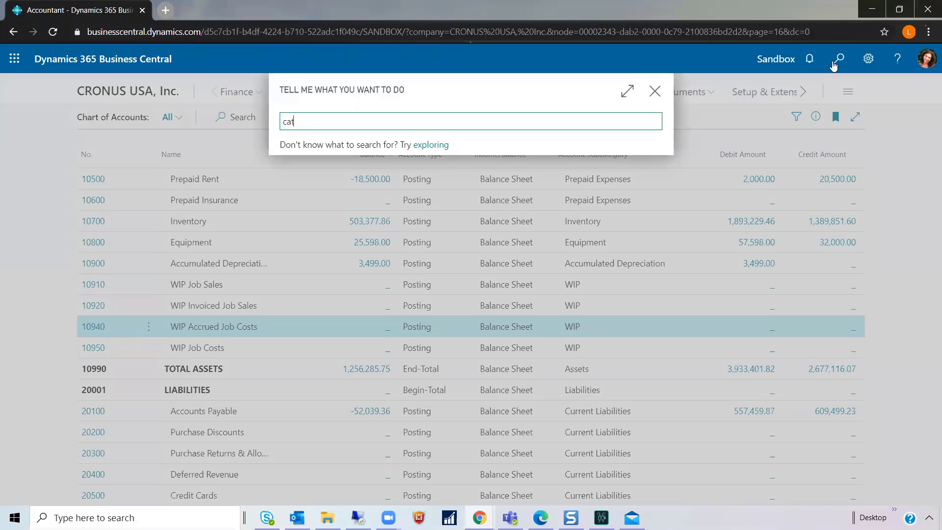
type("egories")
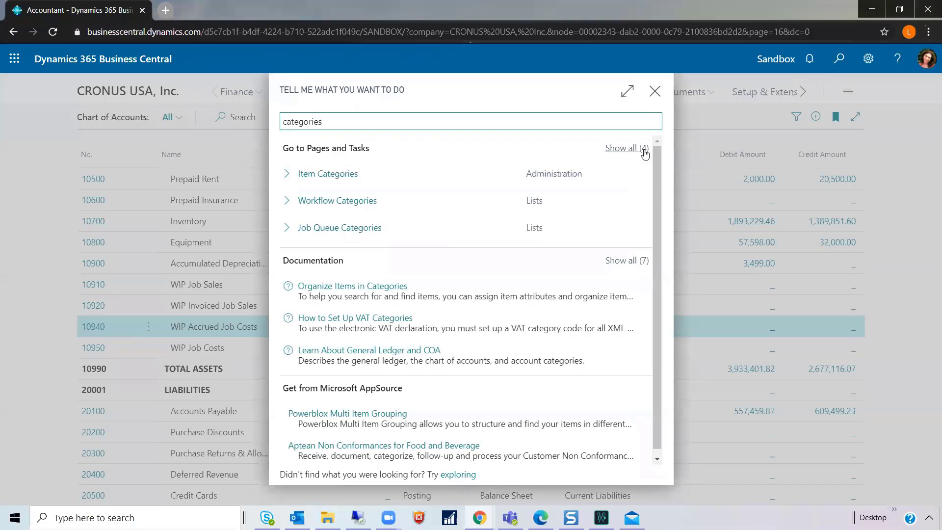
left_click(641, 149)
left_click(394, 254)
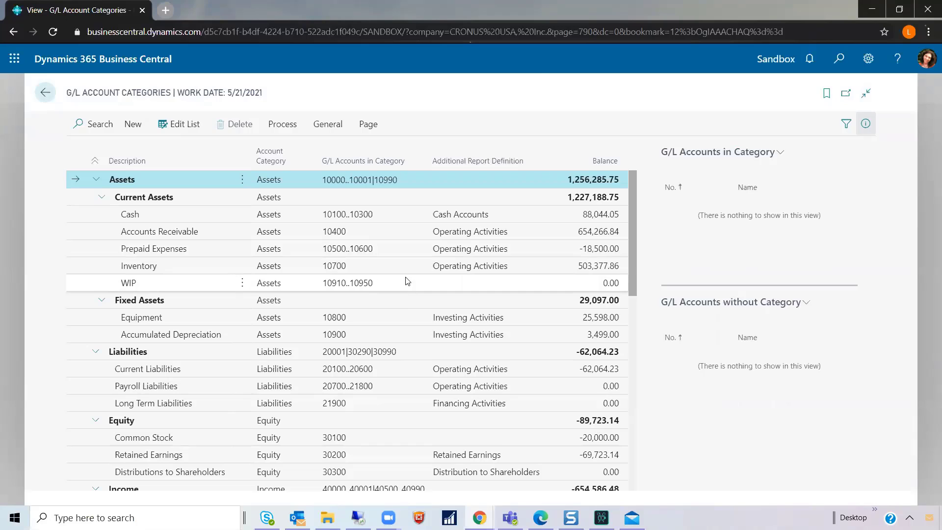
- Generate account schedules from the updated categories, then close the page
left_click(192, 124)
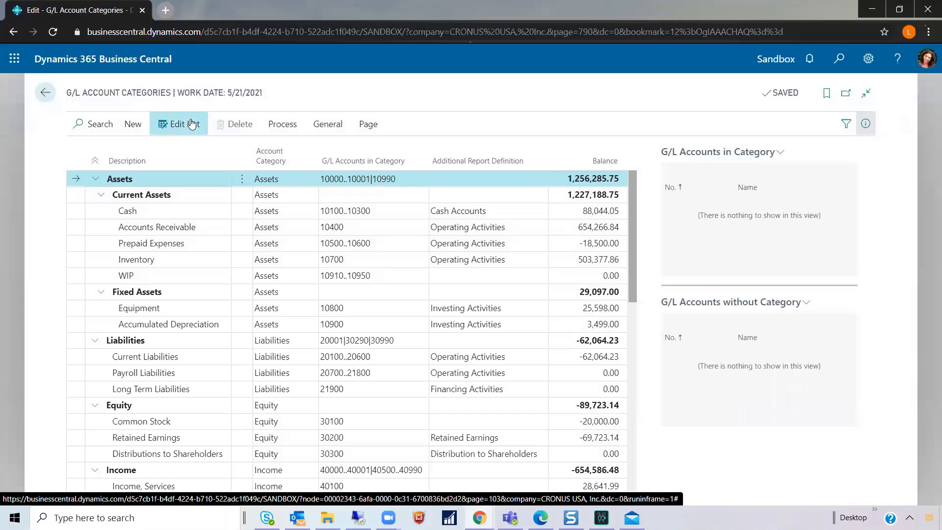
left_click(290, 123)
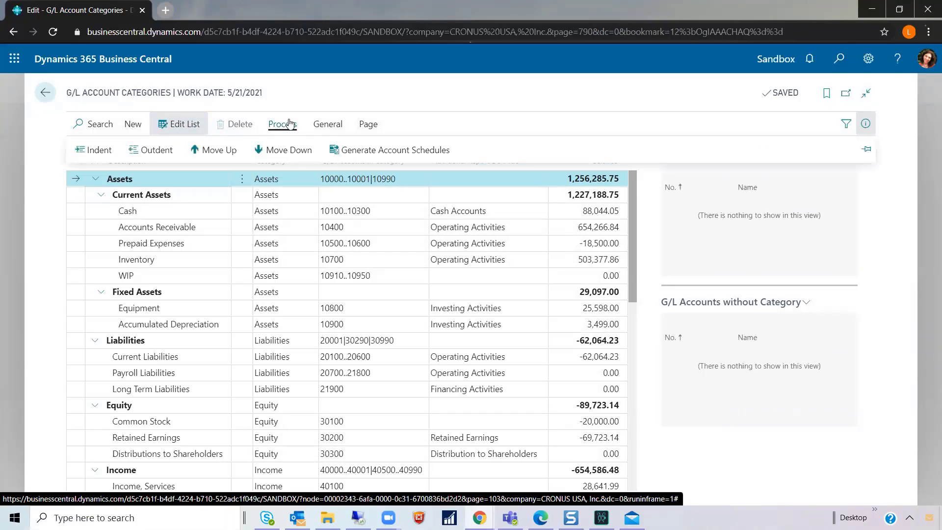
left_click(406, 150)
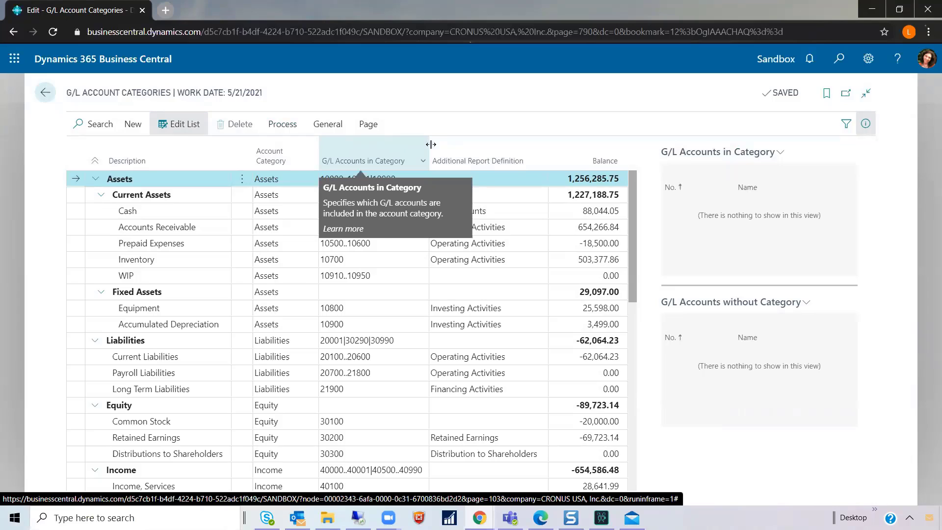
mouse_move(455, 148)
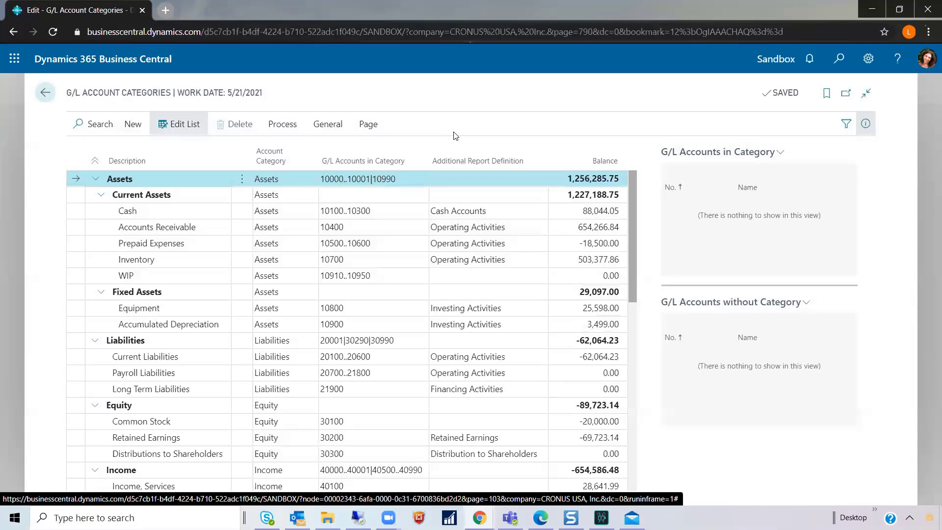
key("Escape")
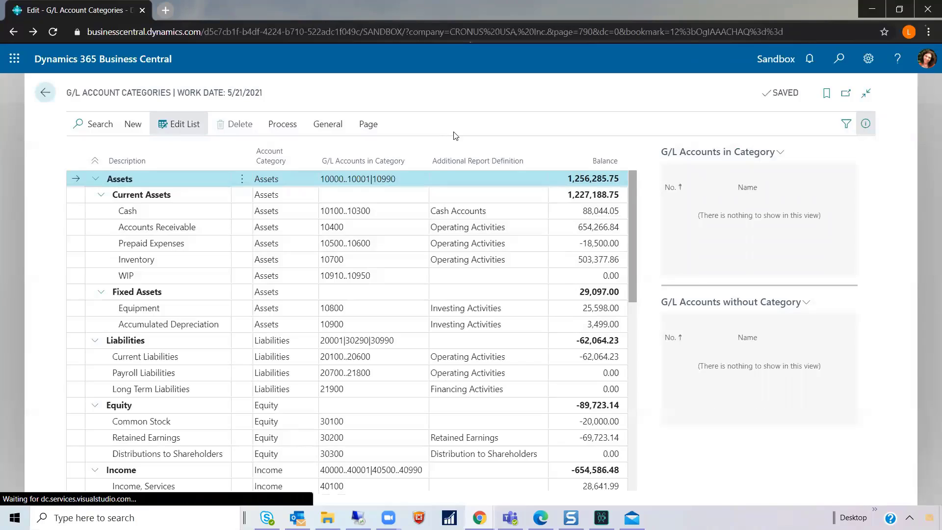
- Open the M-BALANCE account schedule overview and locate the new WIP row P0007
left_click(220, 94)
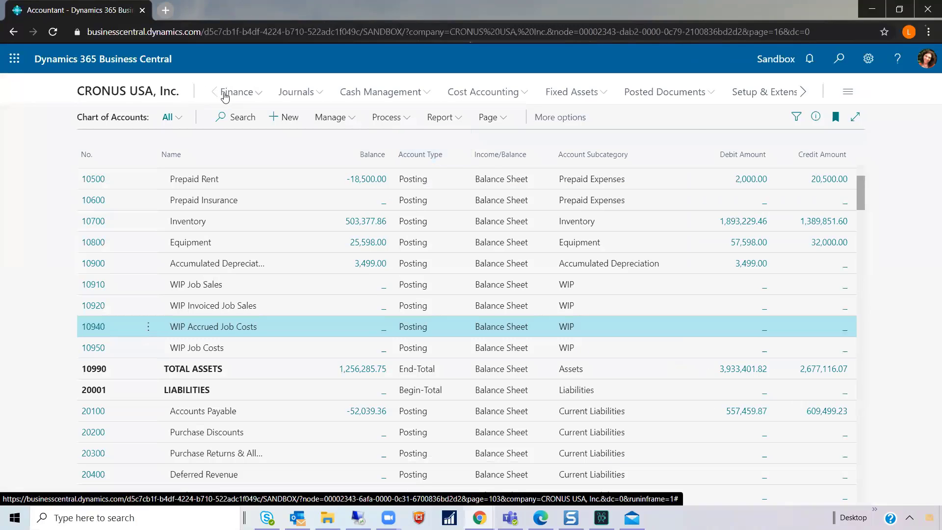
left_click(345, 133)
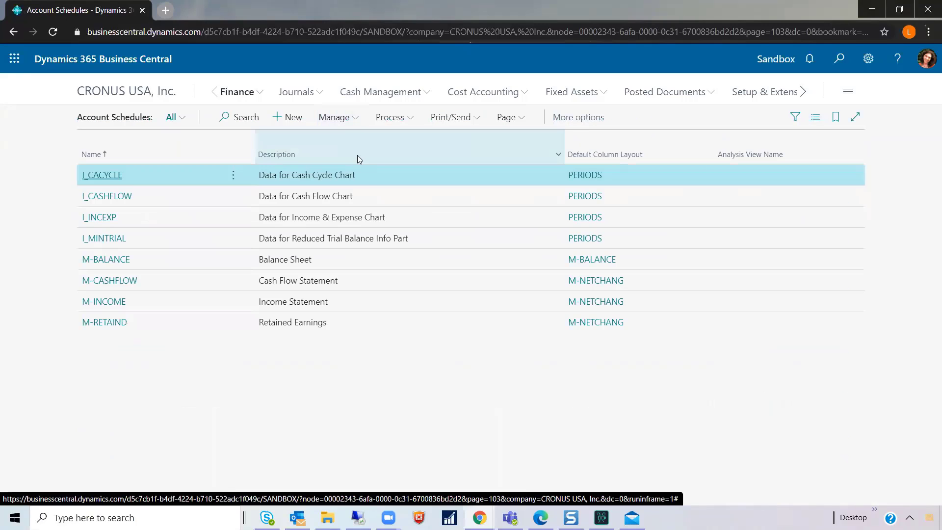
left_click(414, 261)
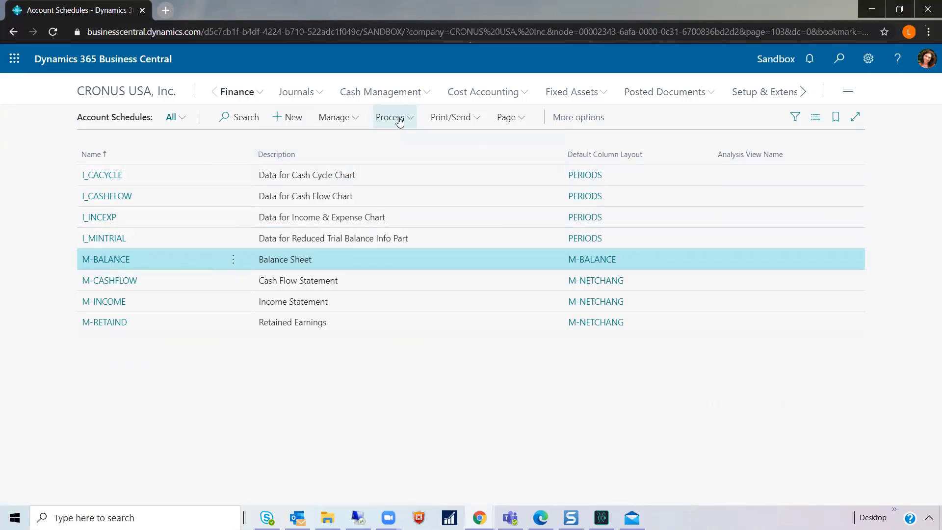
left_click(391, 118)
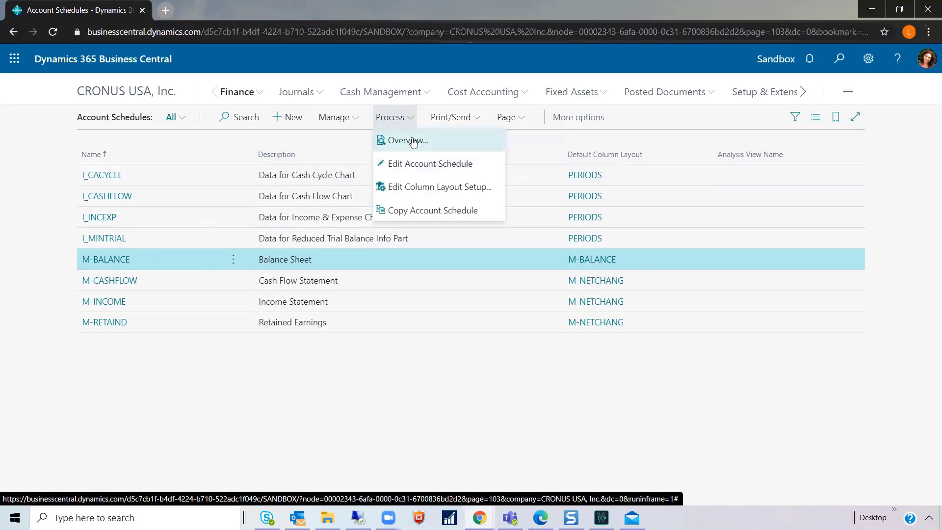
left_click(409, 141)
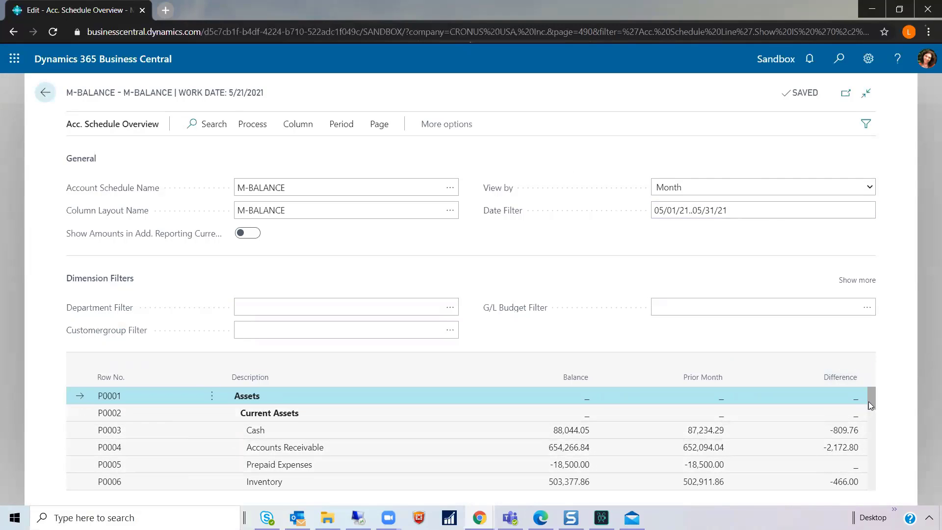
left_click_drag(868, 401, 856, 422)
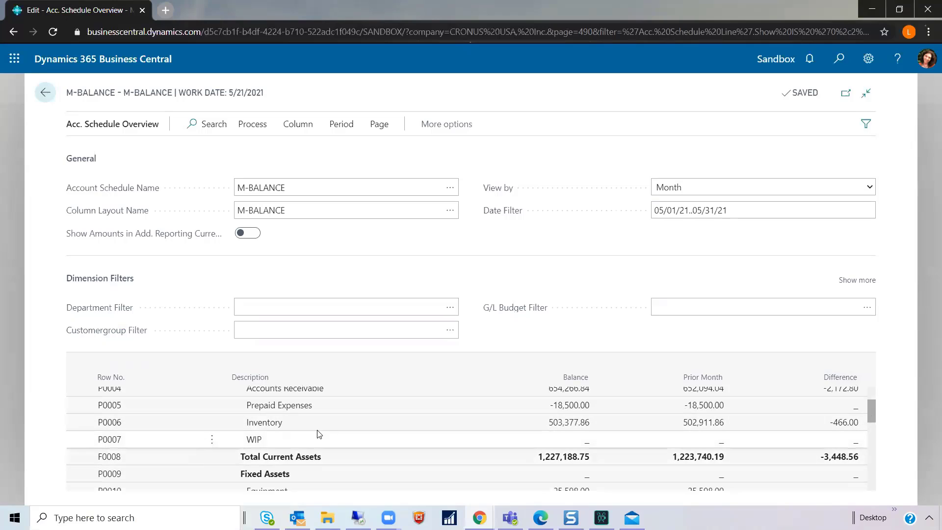
left_click(306, 442)
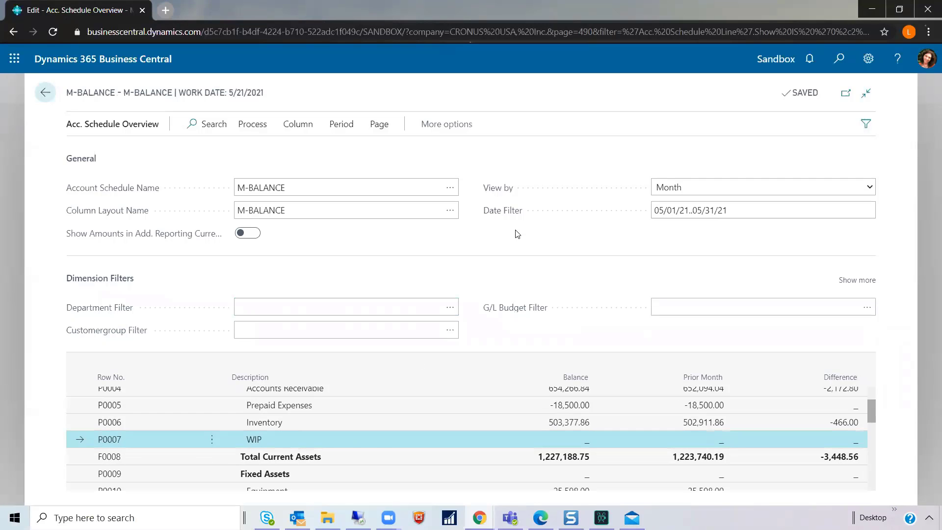
- Close the M-BALANCE overview to return to the Account Schedules list
key("Escape")
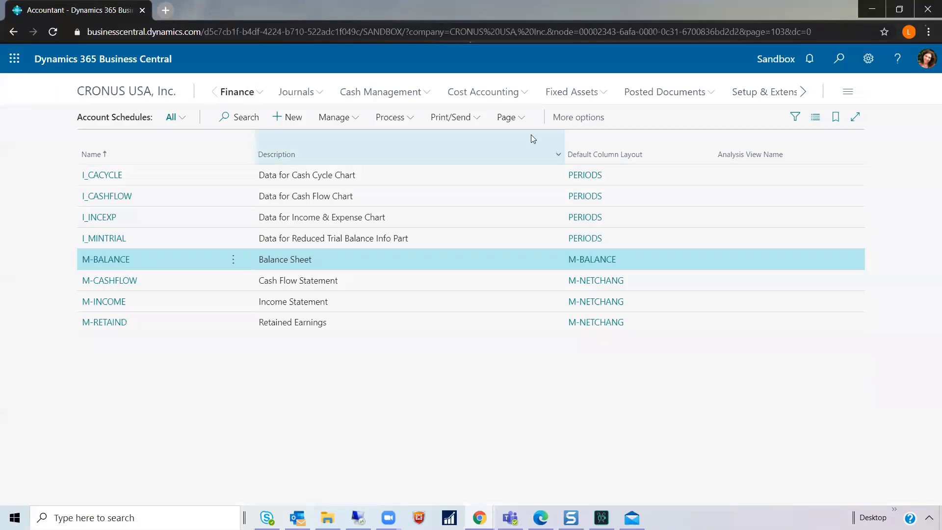